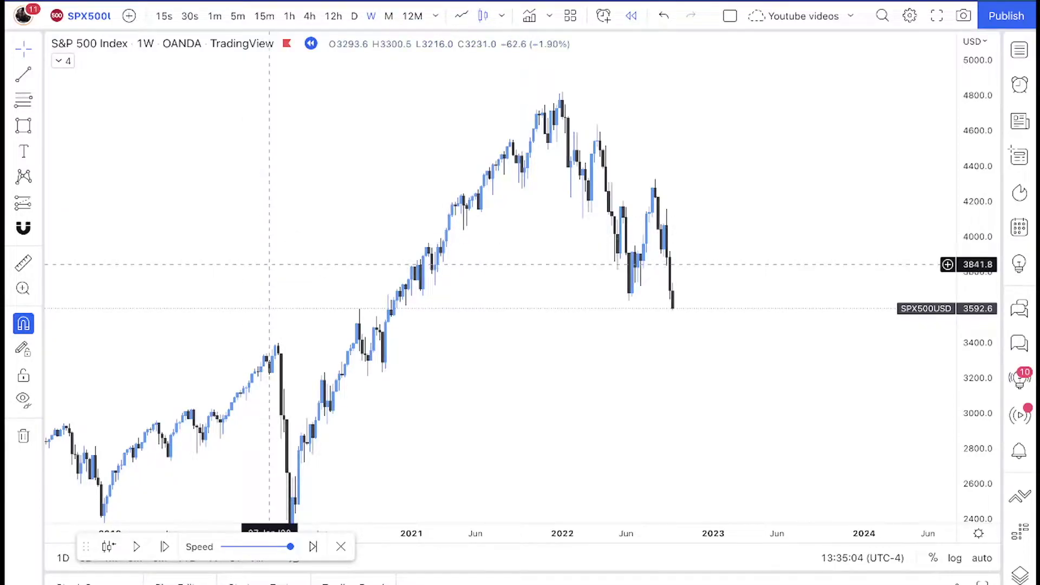
Draw a rectangle over the weekly gap between 3461.3 and 3512.6, starting at 26 Oct '20, and extend it to 06 Feb '23
scroll(307, 264, up, 5)
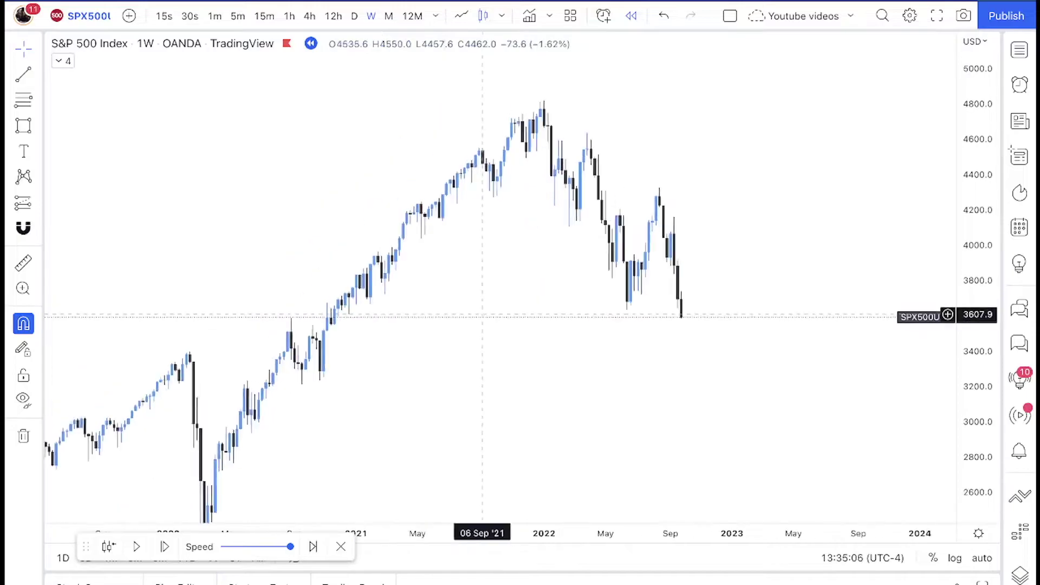
scroll(484, 314, down, 3)
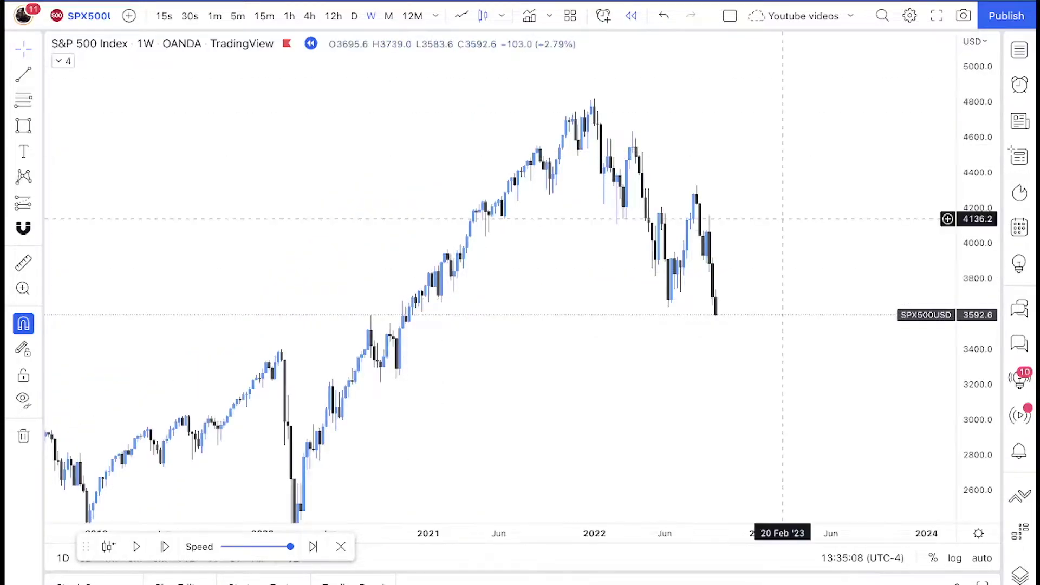
scroll(785, 244, up, 2)
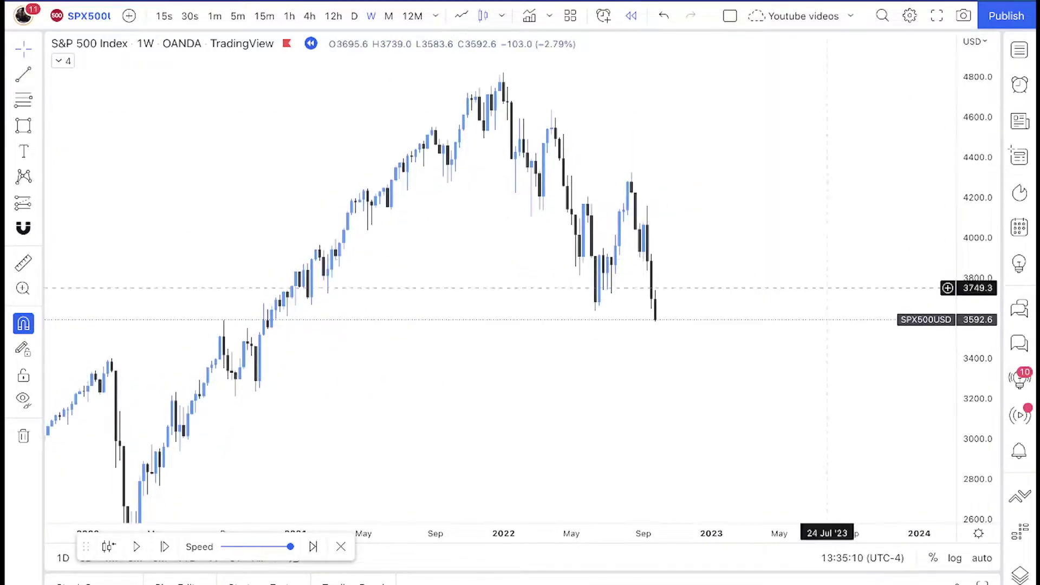
scroll(827, 287, up, 1)
drag(387, 288, 497, 258)
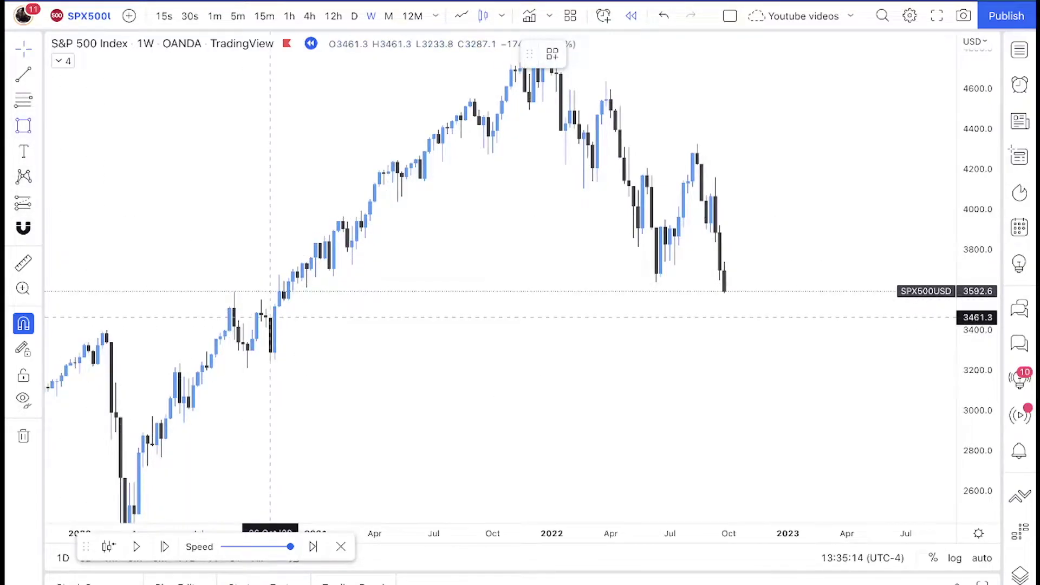
click(279, 310)
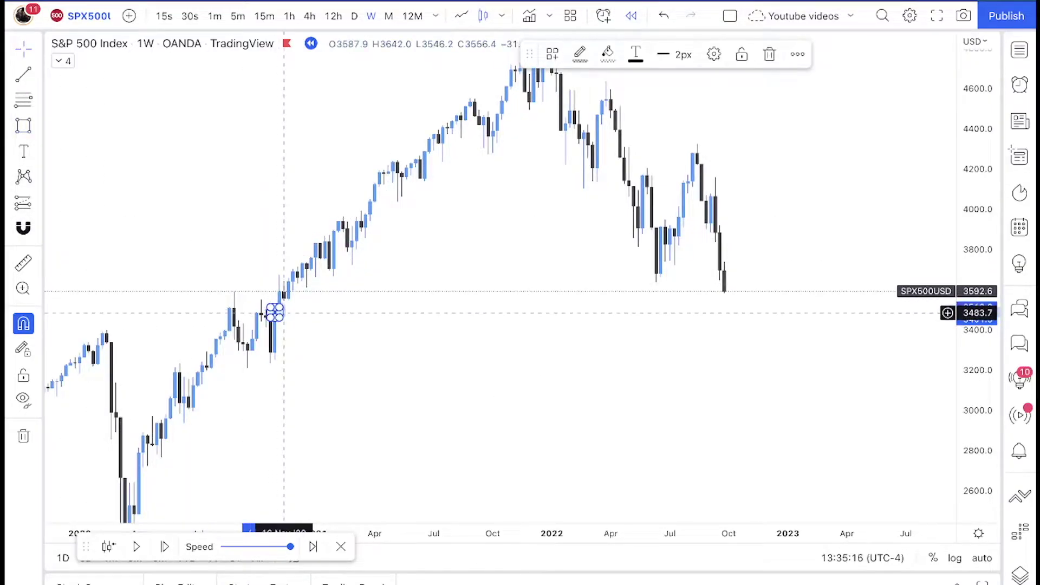
drag(977, 417, 977, 325)
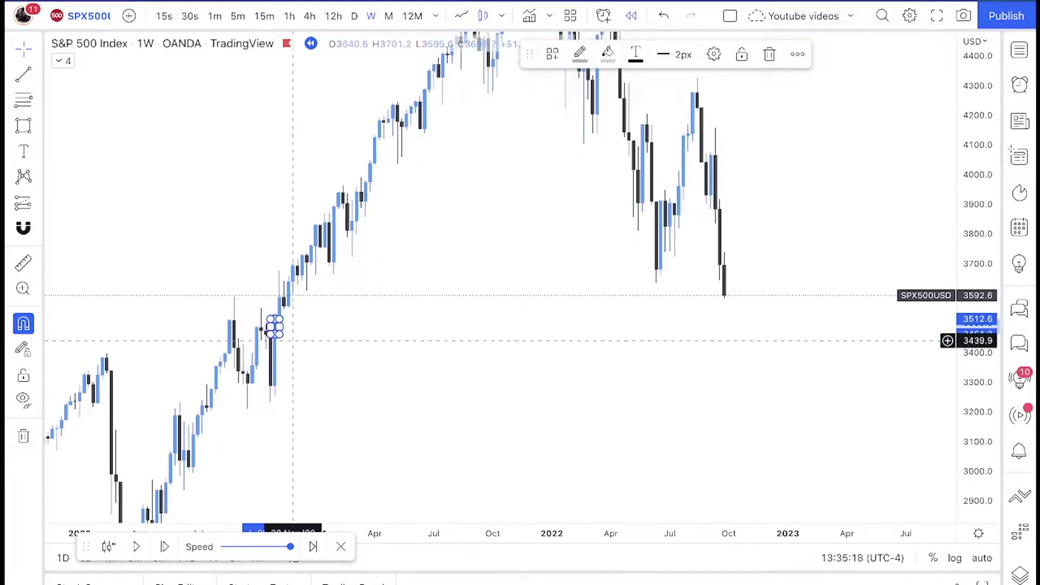
drag(275, 326, 808, 333)
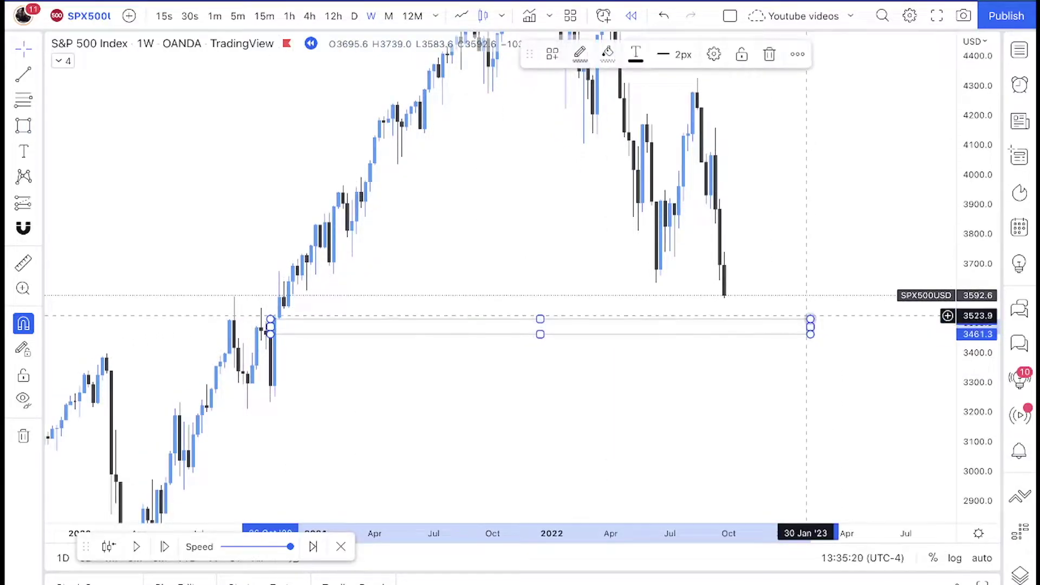
Apply the saved WEEKLY IMB template to the rectangle between 3461.3 and 3512.6
right_click(810, 321)
mouse_move(859, 332)
scroll(705, 530, down, 3)
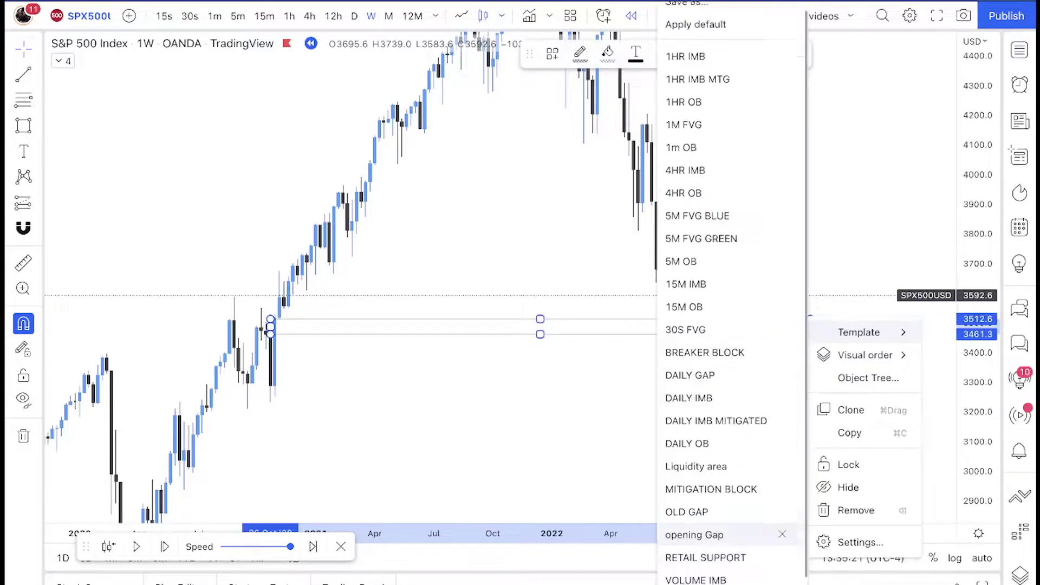
click(699, 566)
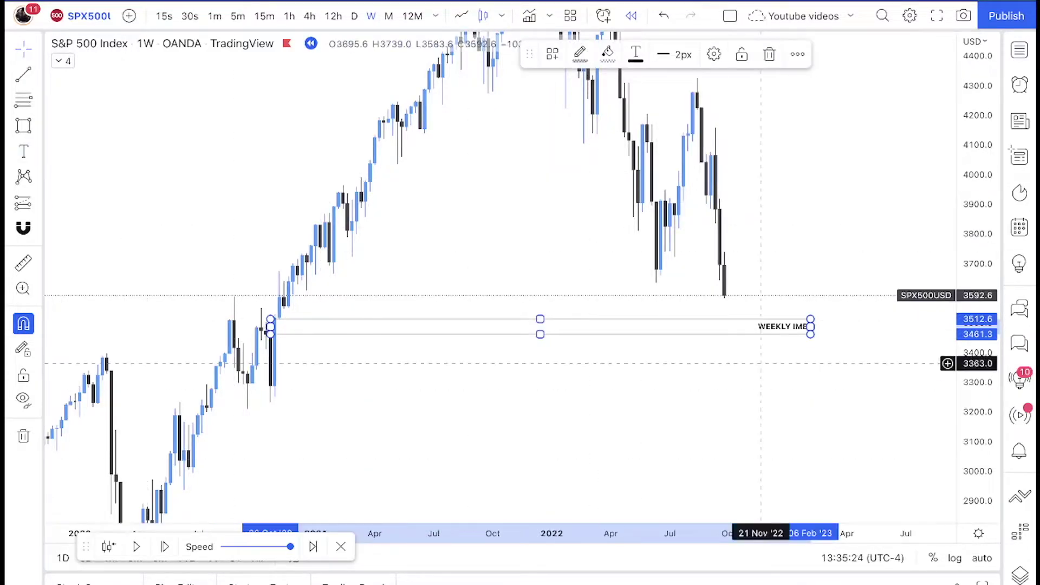
Draw a second rectangle over the early November 2020 gap between 3530.0 and 3546.2 and extend it to 30 Jan '23
drag(977, 411, 977, 308)
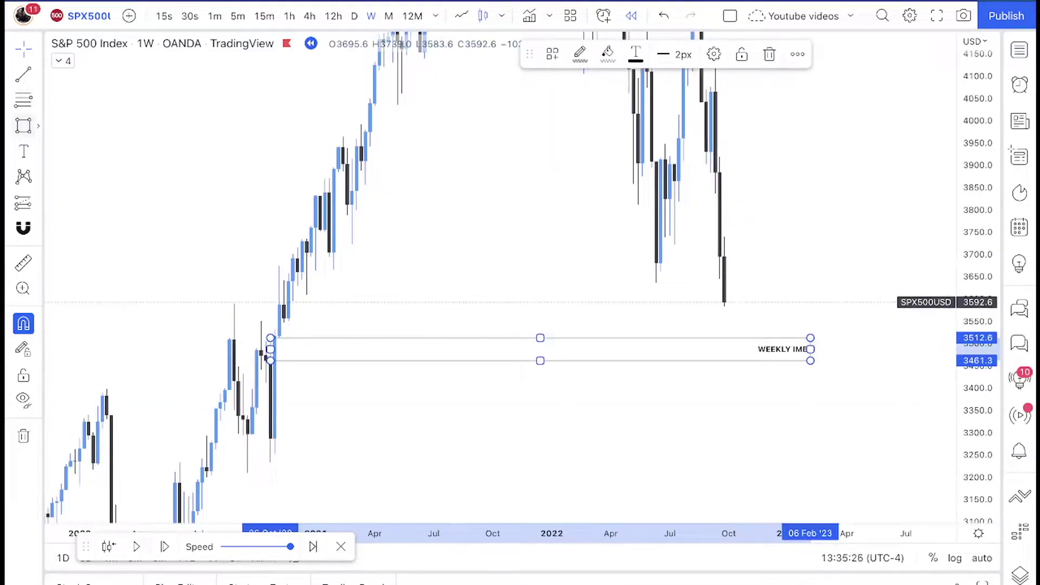
click(243, 297)
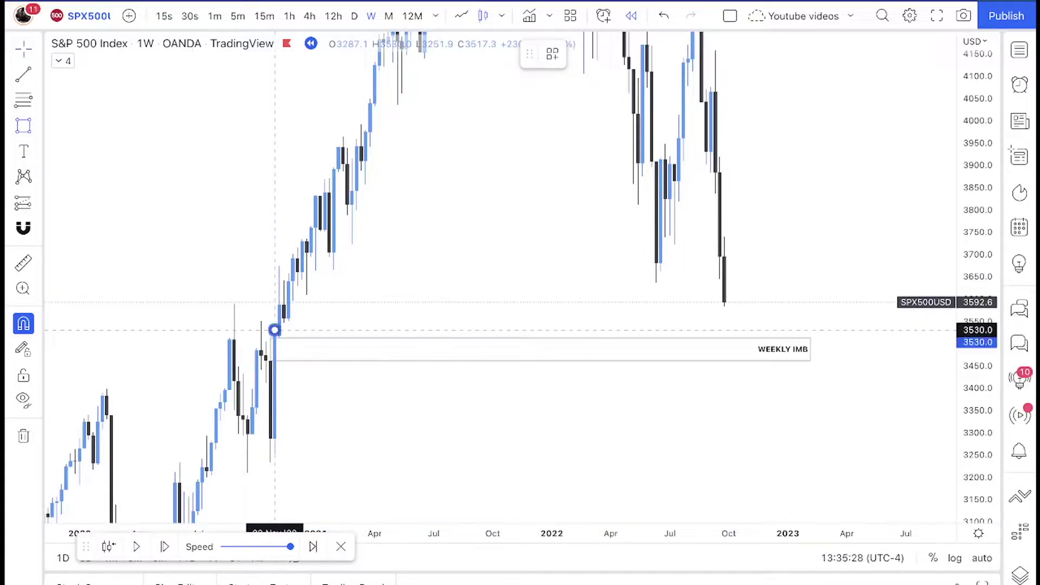
click(284, 323)
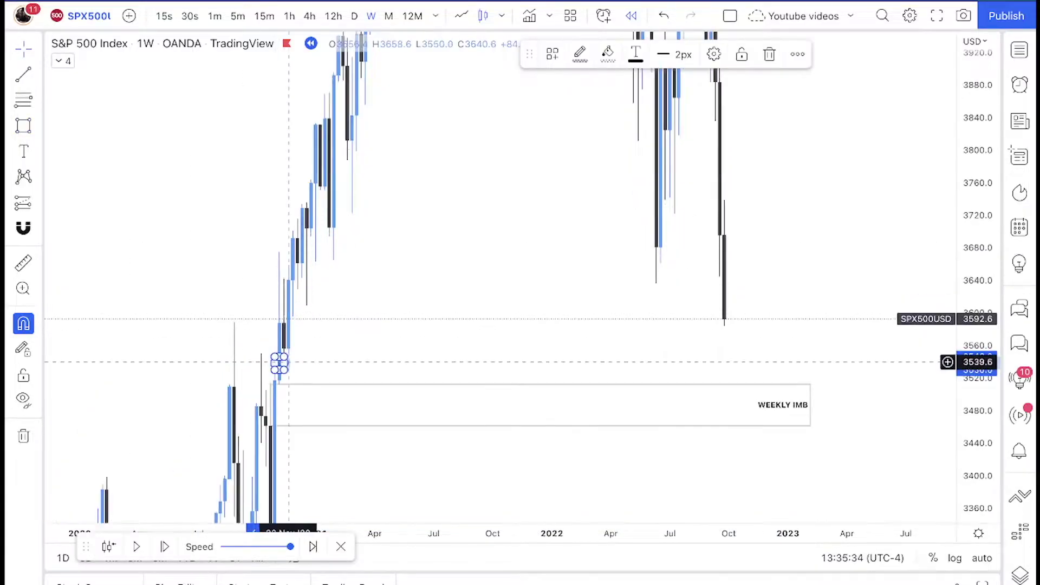
drag(284, 363, 819, 363)
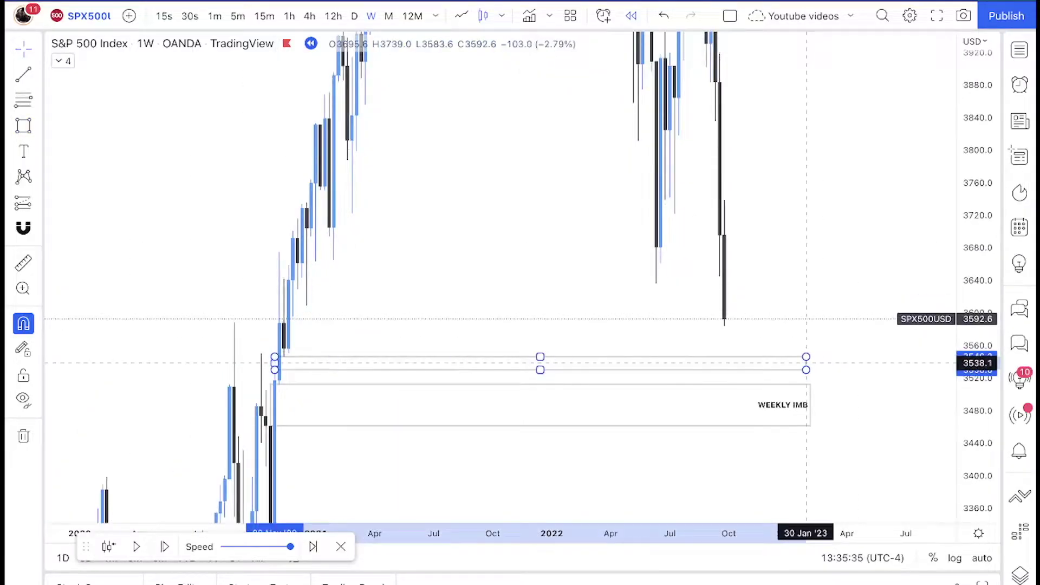
Apply the saved WEEKLY IMB template to the upper rectangle between 3530.0 and 3546.2
right_click(806, 364)
mouse_move(851, 376)
scroll(715, 504, down, 1)
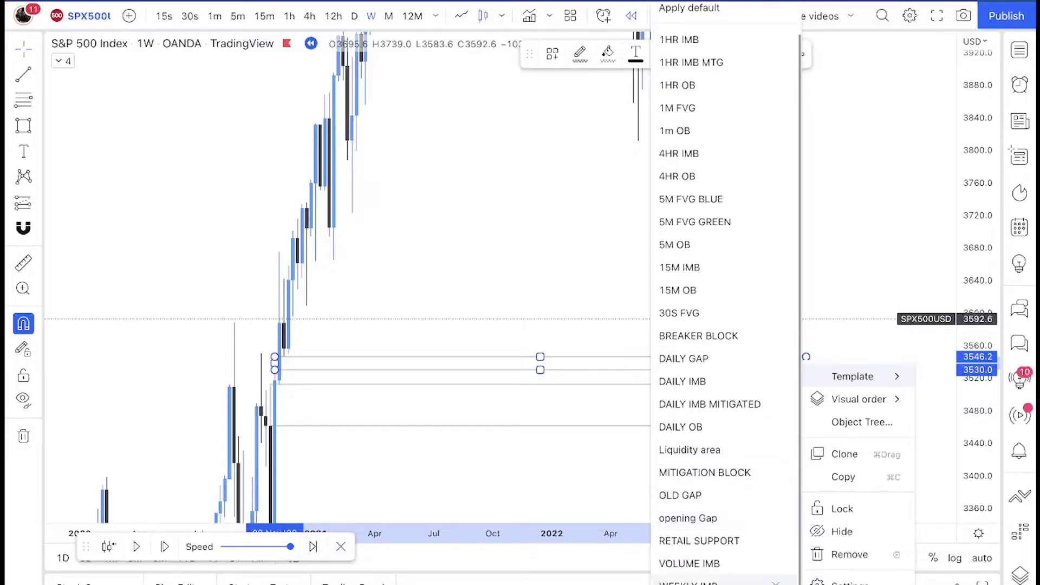
click(704, 579)
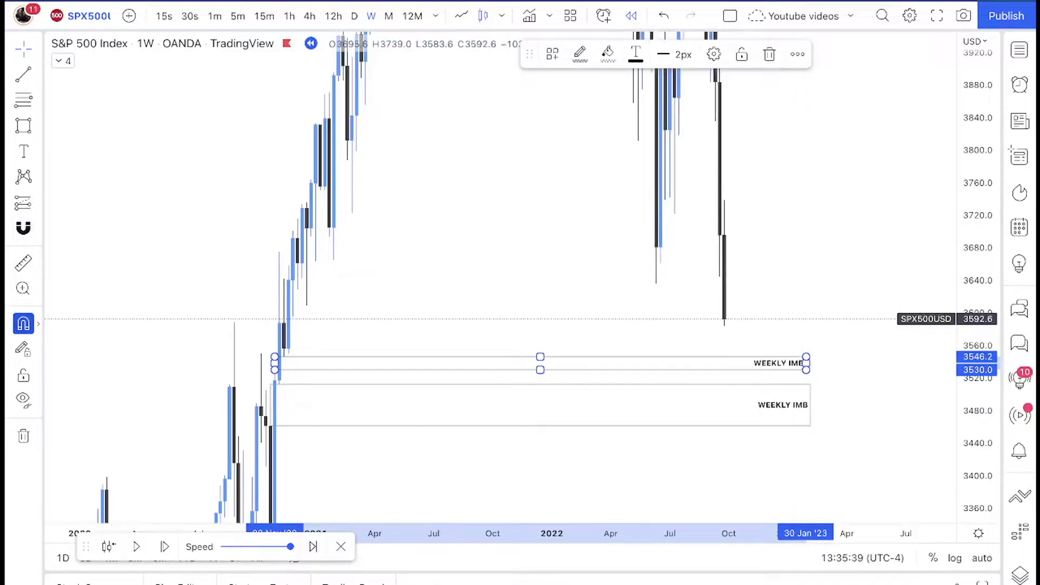
Turn off magnet snapping and place a green magnet icon below the lower WEEKLY IMB box, beneath the latest weekly candle
click(23, 228)
click(734, 443)
click(748, 262)
Switch the chart to the daily timeframe and frame the June to September 2022 price action above the weekly boxes
drag(977, 165, 975, 395)
scroll(671, 238, up, 3)
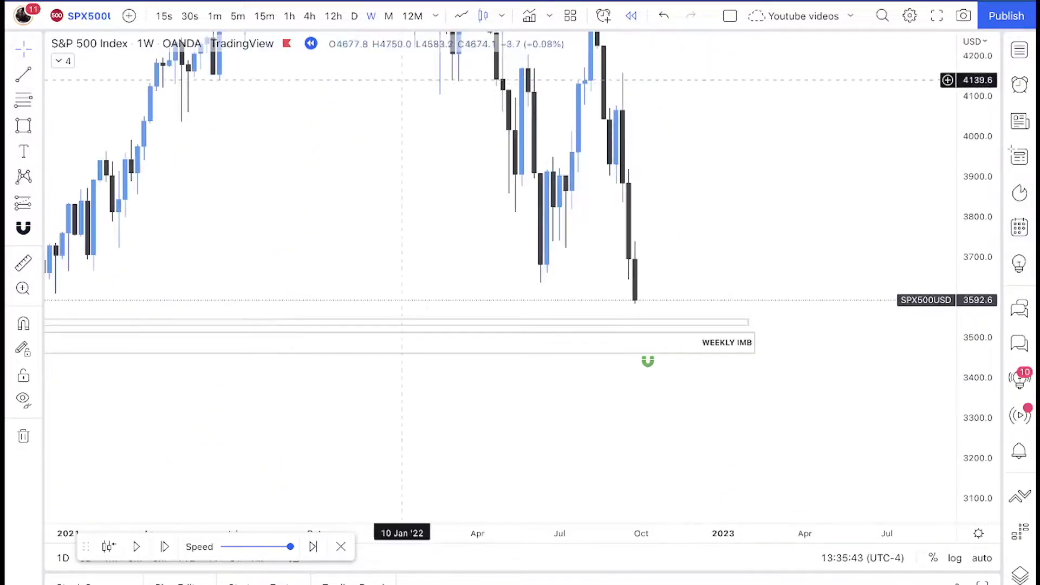
click(354, 16)
scroll(677, 233, down, 5)
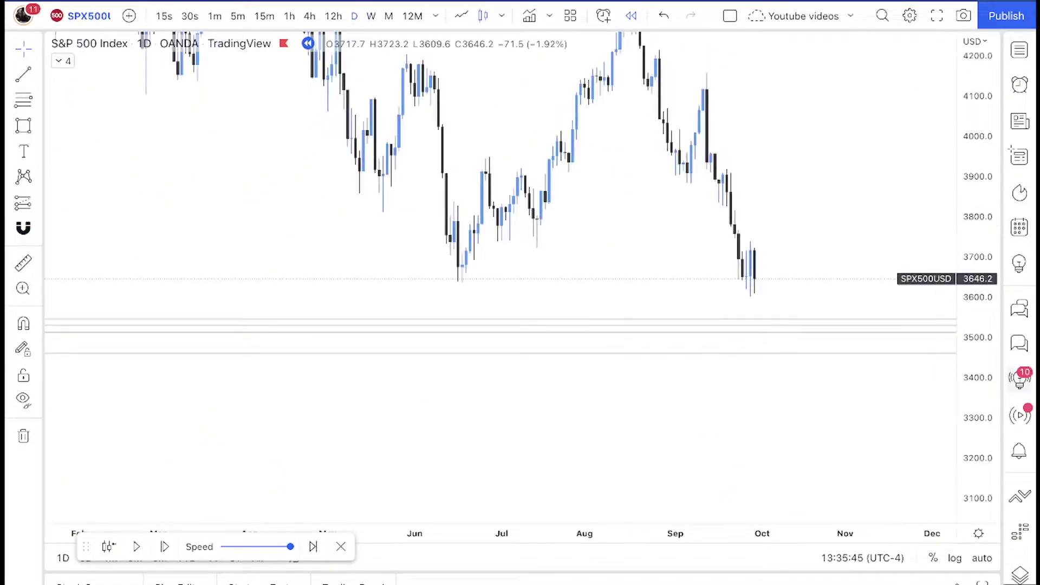
drag(977, 260, 977, 176)
drag(788, 188, 709, 242)
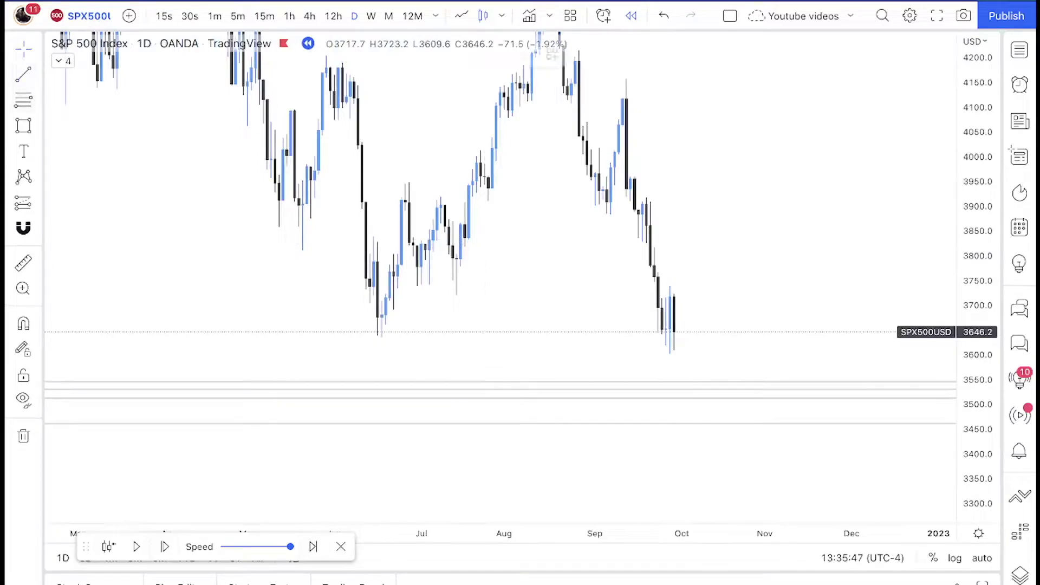
Turn on magnet snapping, draw a level trend line from the 17 Jun '22 low at 3636.0 to 27 Sep '22, and label it SSL
click(23, 323)
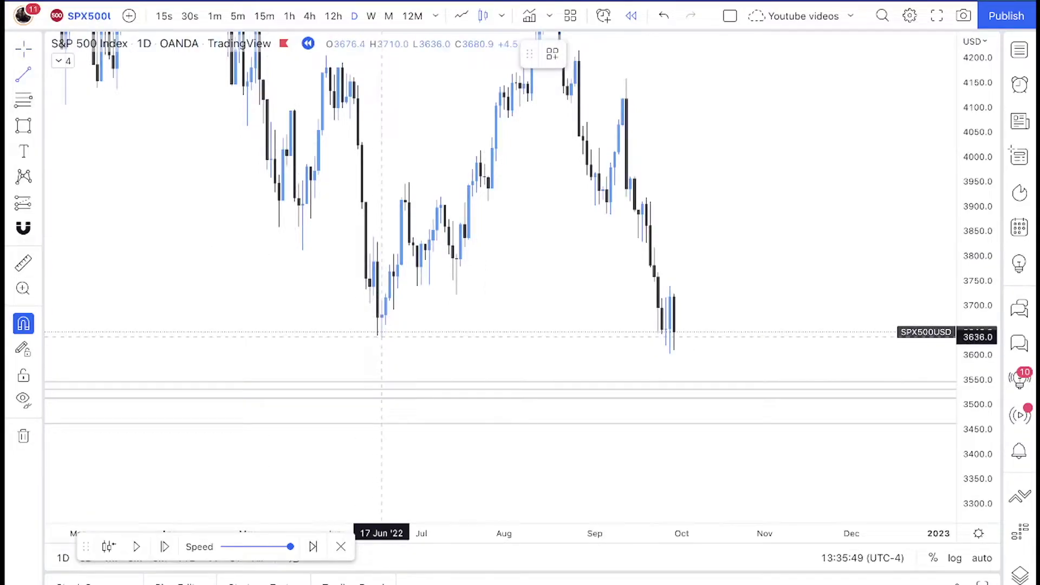
click(382, 337)
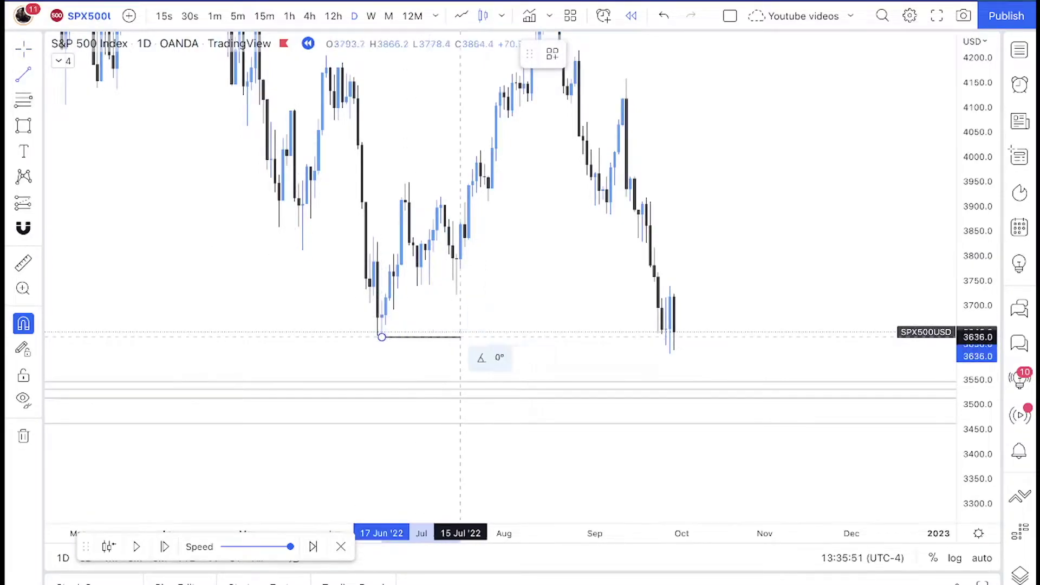
click(666, 337)
right_click(666, 339)
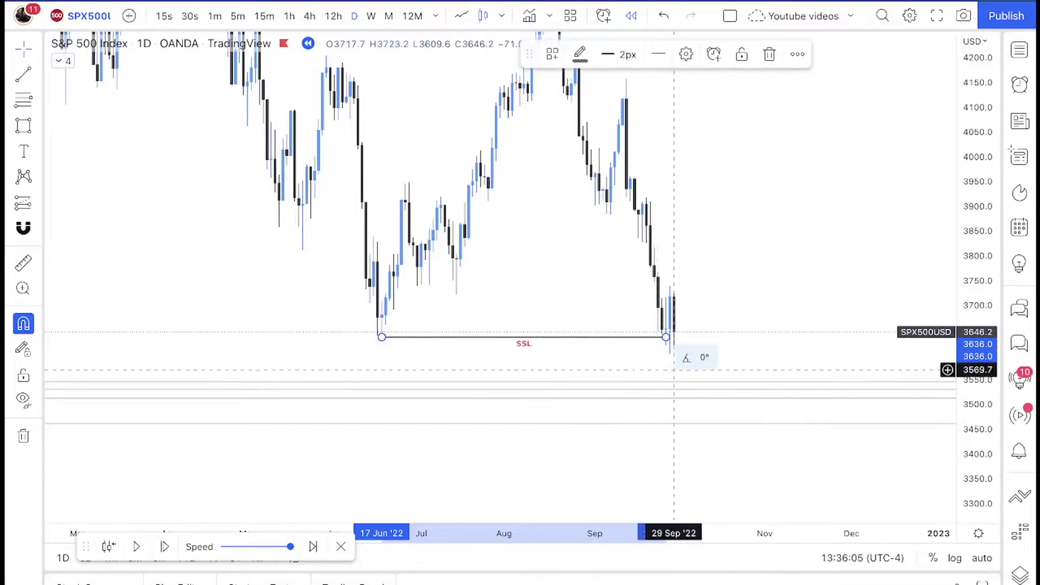
Switch the chart to the 1-hour timeframe, deselect the SSL line and frame the late September 2022 price action
scroll(666, 283, up, 1)
scroll(665, 282, up, 1)
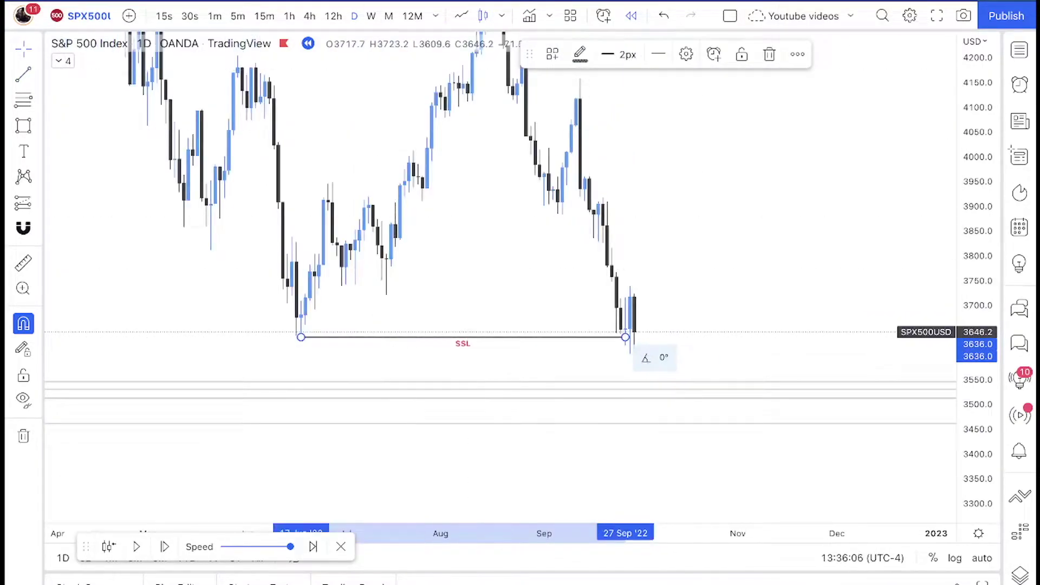
click(289, 15)
scroll(620, 188, down, 5)
scroll(809, 247, up, 5)
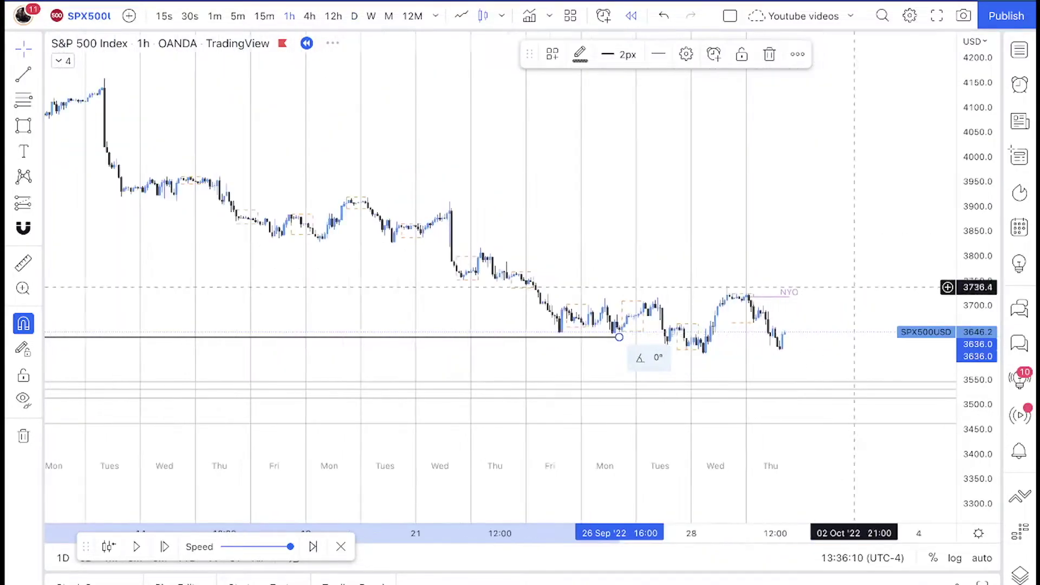
click(750, 186)
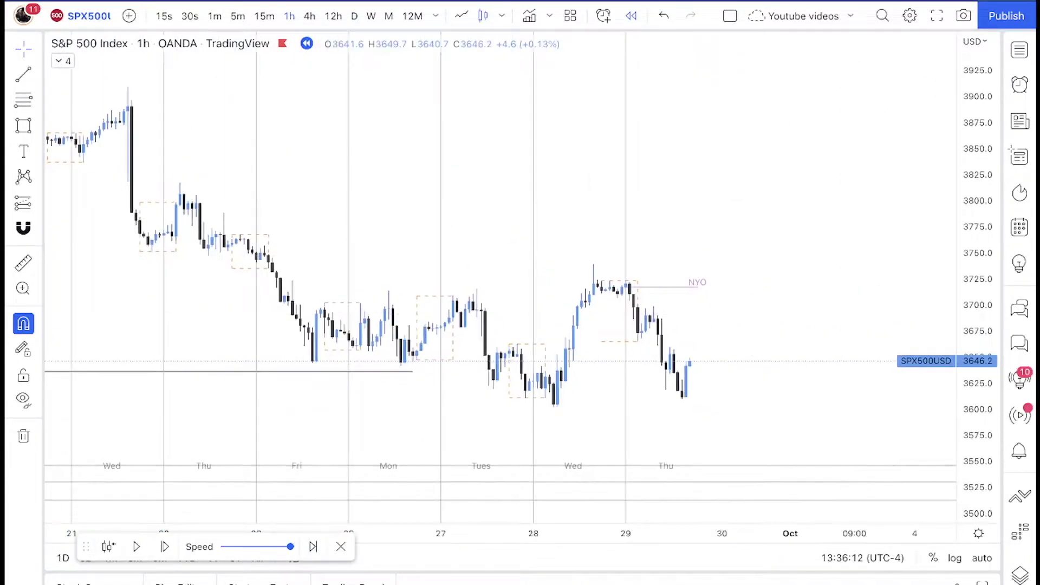
scroll(442, 258, down, 4)
scroll(554, 414, up, 4)
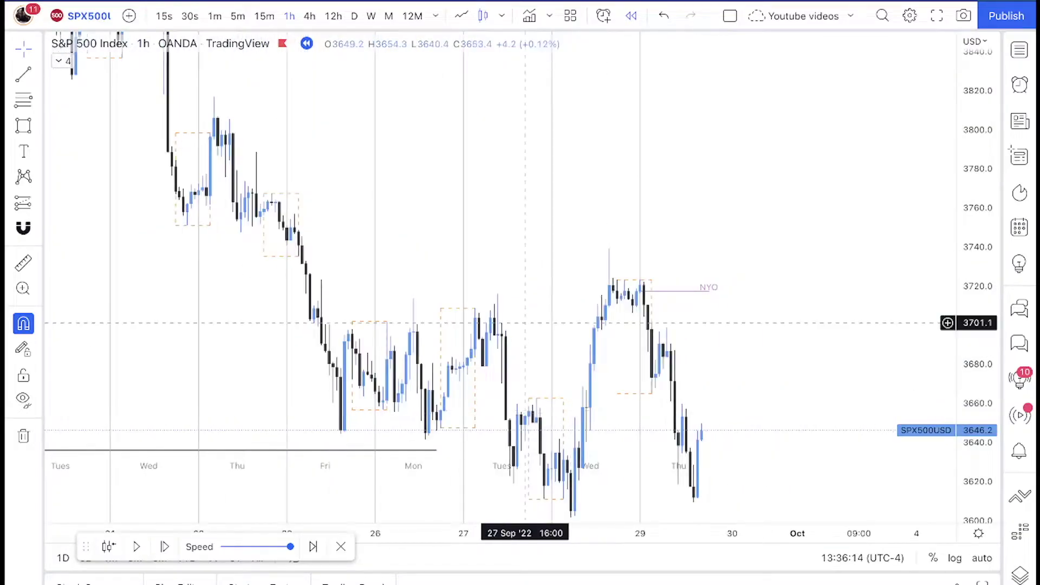
Draw a level trend line from the 26 Sep '22 10:00 high at 3713.8 to the 28 Sep rally and label it x
scroll(522, 265, up, 2)
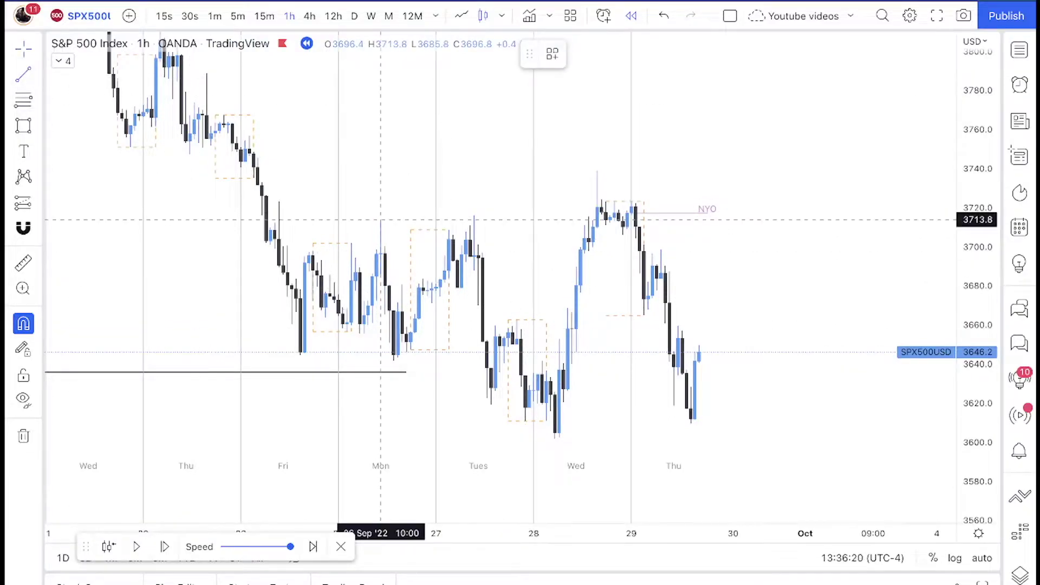
click(381, 220)
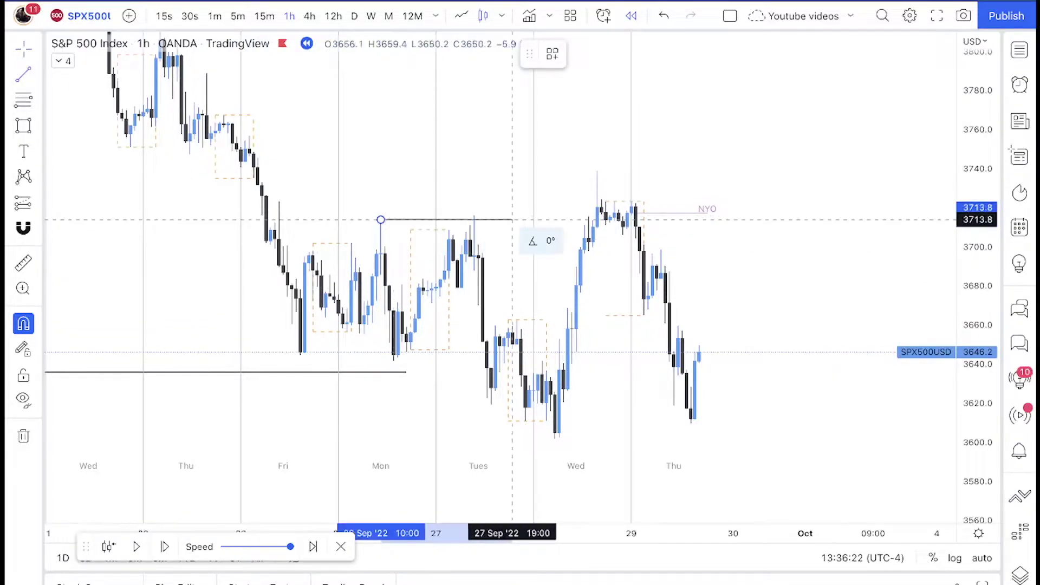
click(597, 219)
right_click(597, 222)
mouse_move(650, 239)
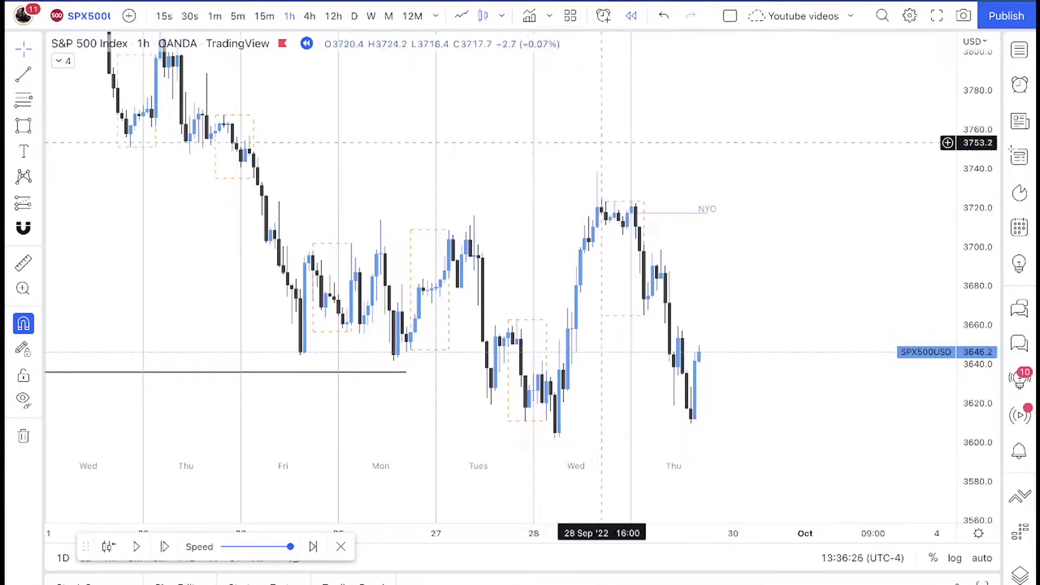
Switch the chart to the 15-minute timeframe and examine the price action around the x line and the Thursday 29 Sep sell-off
click(264, 16)
scroll(378, 200, down, 6)
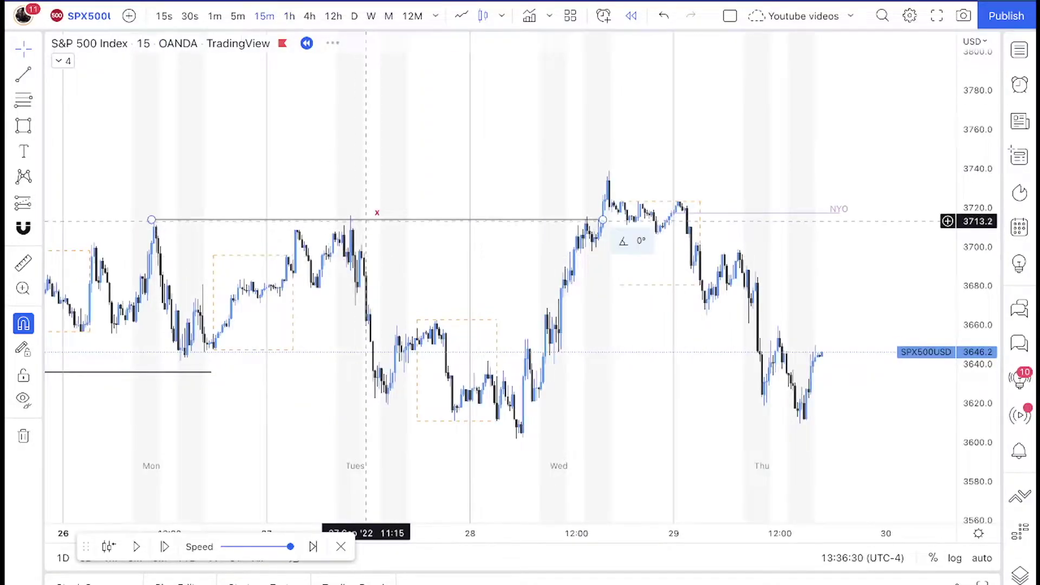
scroll(487, 295, down, 3)
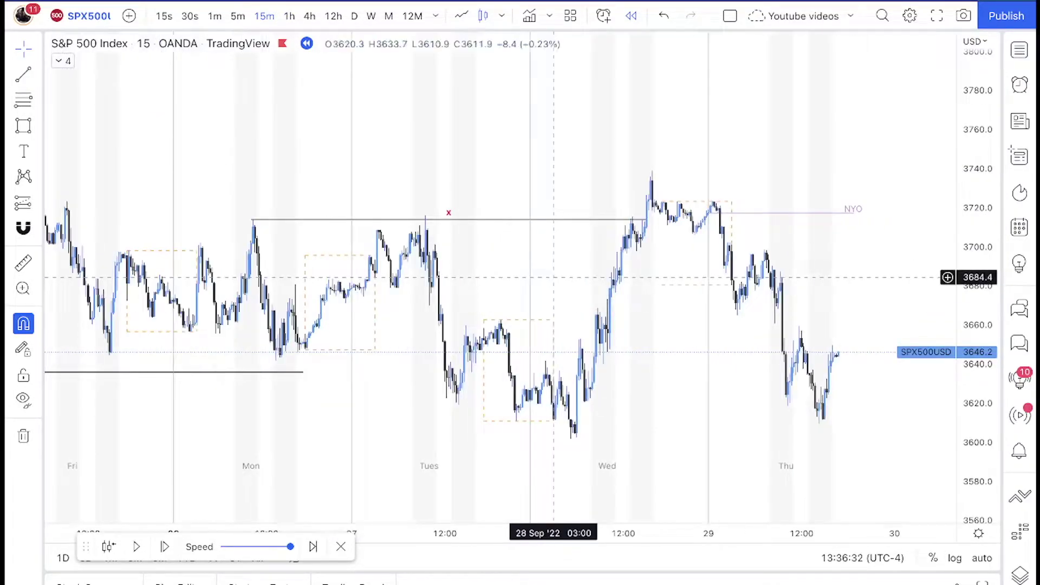
scroll(622, 249, right, 5)
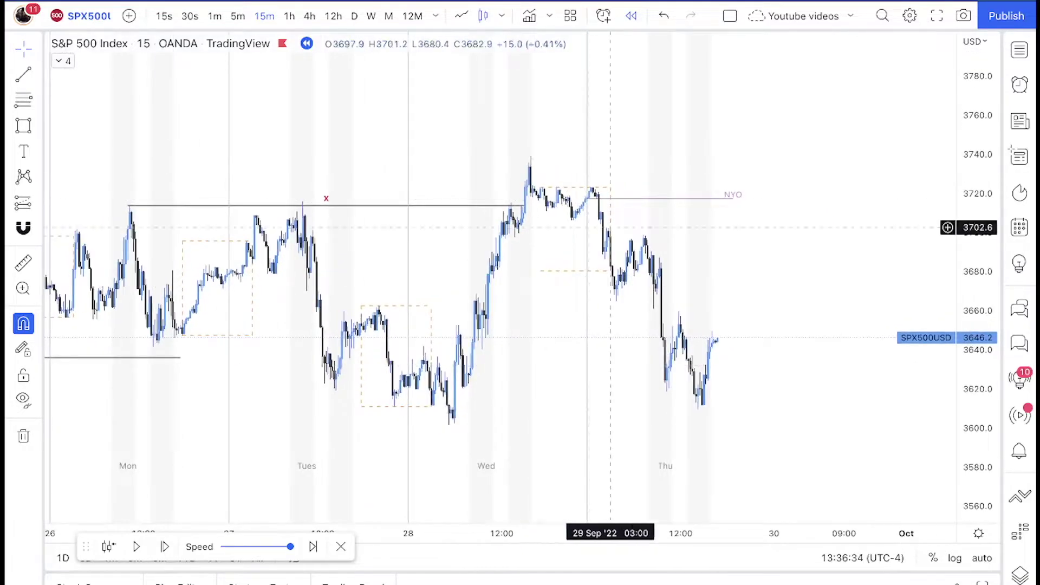
scroll(536, 179, down, 3)
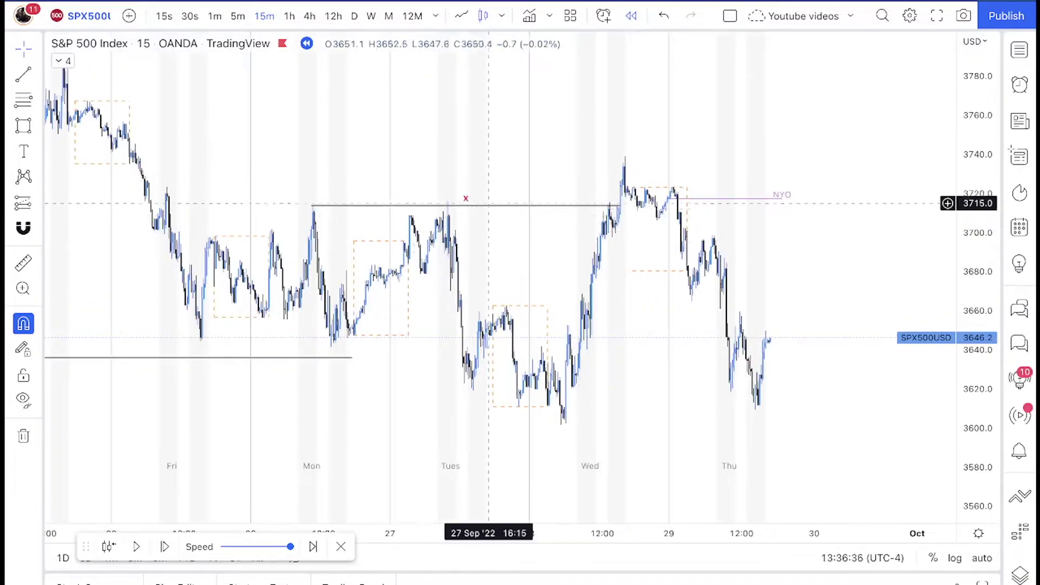
scroll(602, 217, up, 2)
scroll(602, 217, up, 3)
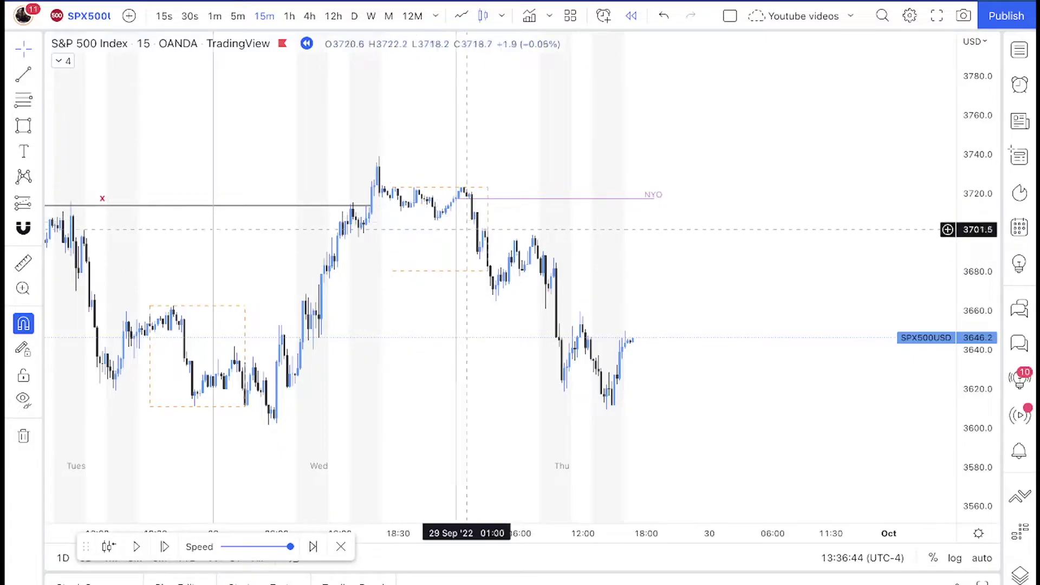
scroll(475, 255, down, 3)
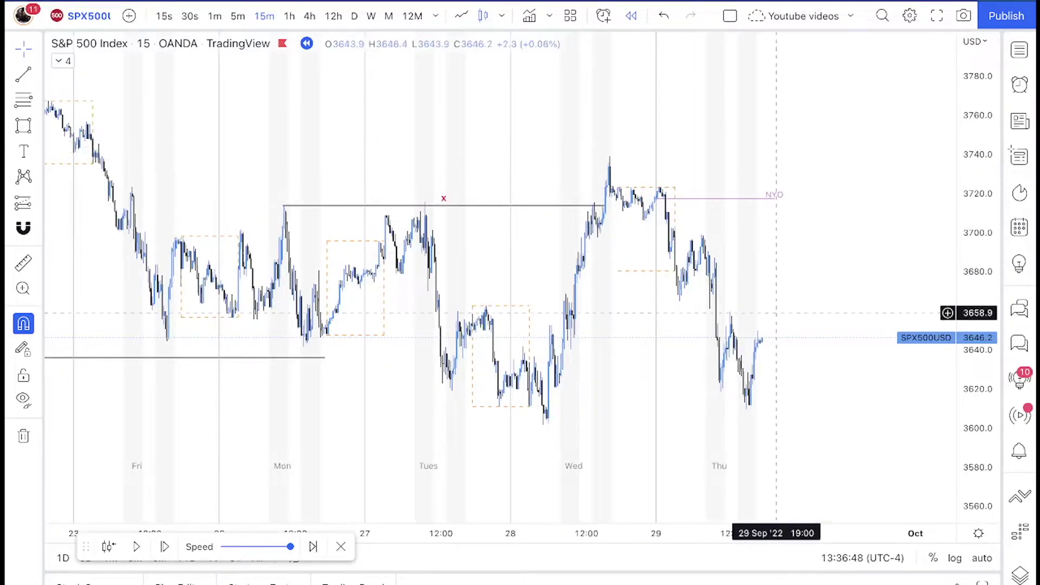
scroll(741, 292, up, 3)
scroll(737, 291, down, 3)
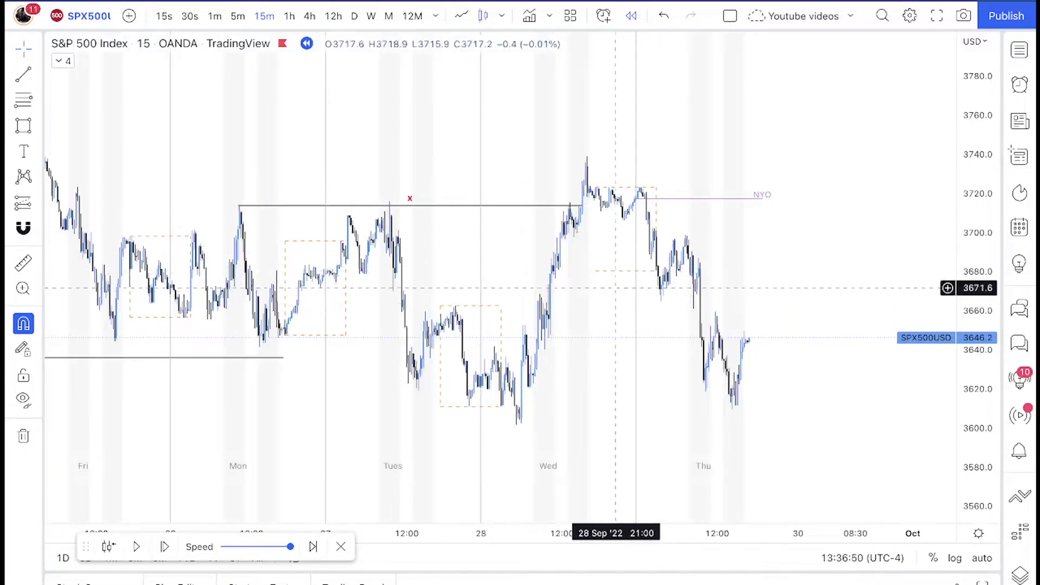
Draw a level trend line from the 28 Sep '22 05:15 low at 3601.7 to 30 Sep 12:30 and apply the SALESIDE LIQUIDITY template
drag(769, 336, 682, 268)
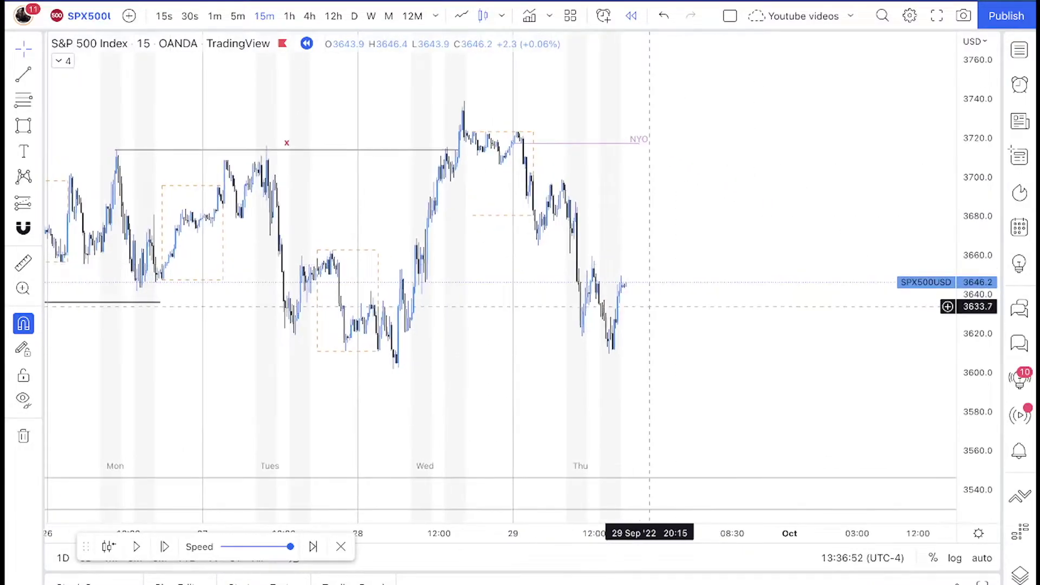
scroll(688, 298, down, 4)
scroll(709, 297, up, 3)
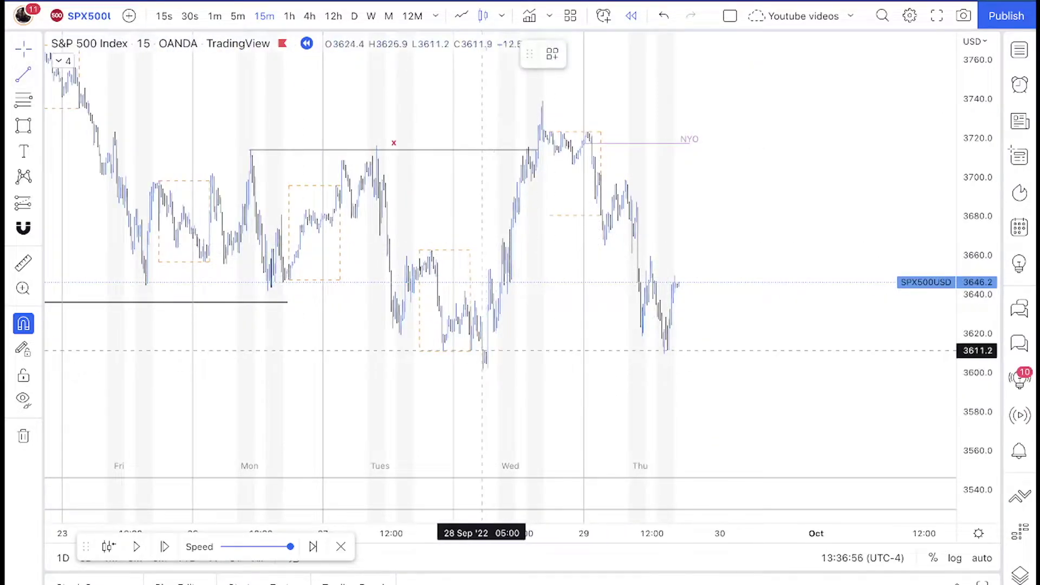
shift+click(789, 376)
right_click(791, 368)
mouse_move(829, 376)
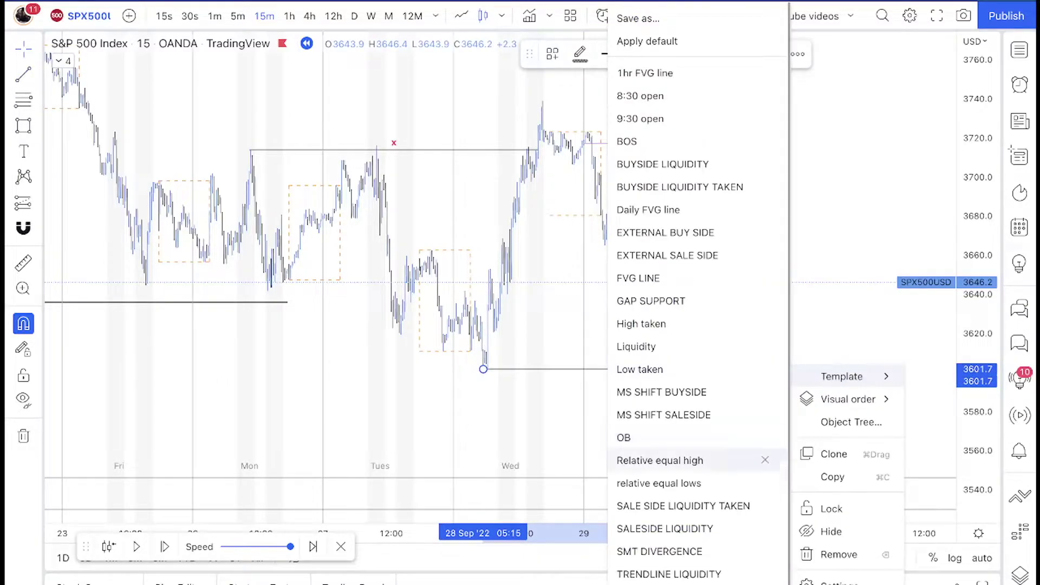
click(759, 529)
scroll(705, 356, up, 5)
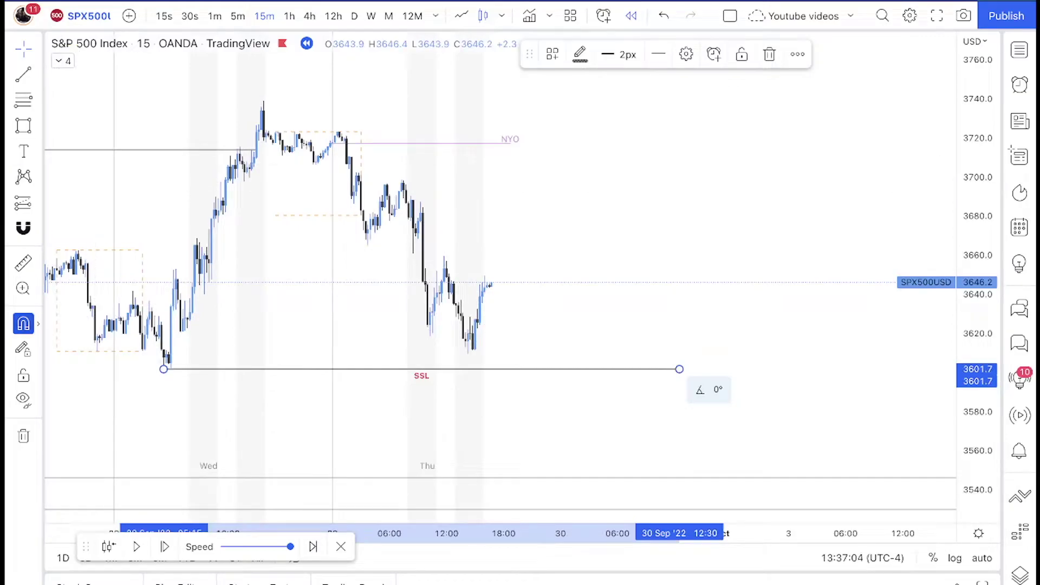
Highlight the Thursday 29 Sep lows just above the SSL line in yellow
scroll(179, 366, down, 1)
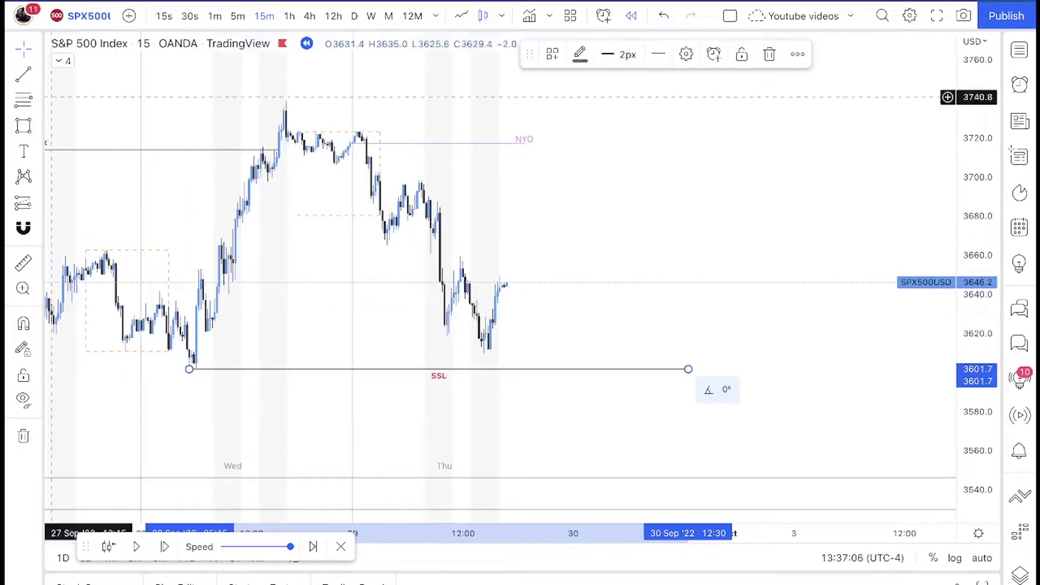
click(38, 126)
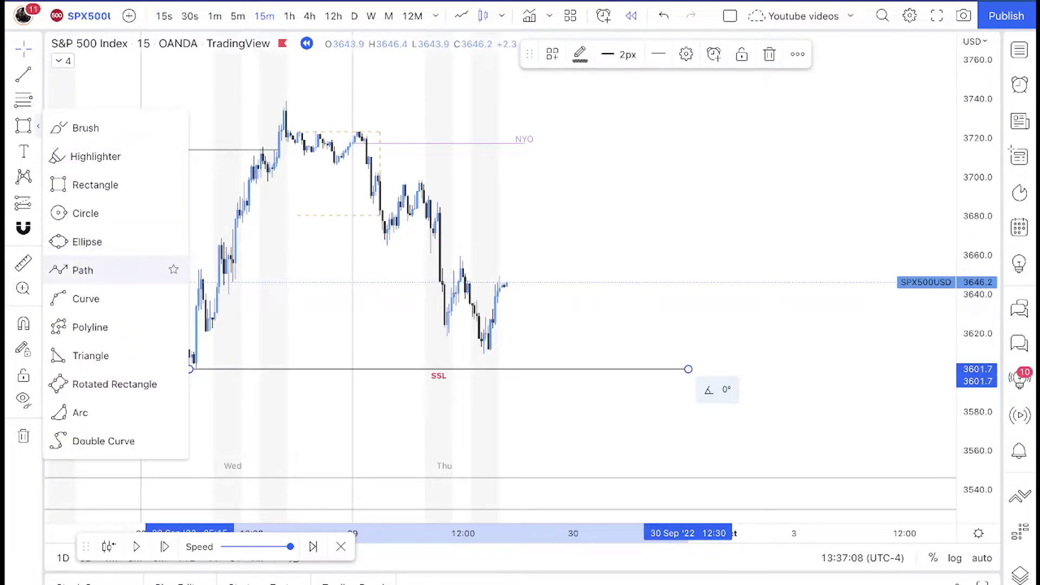
click(95, 157)
mouse_move(425, 336)
mouse_down()
mouse_move(448, 352)
mouse_move(523, 337)
mouse_move(441, 338)
mouse_move(495, 343)
mouse_up()
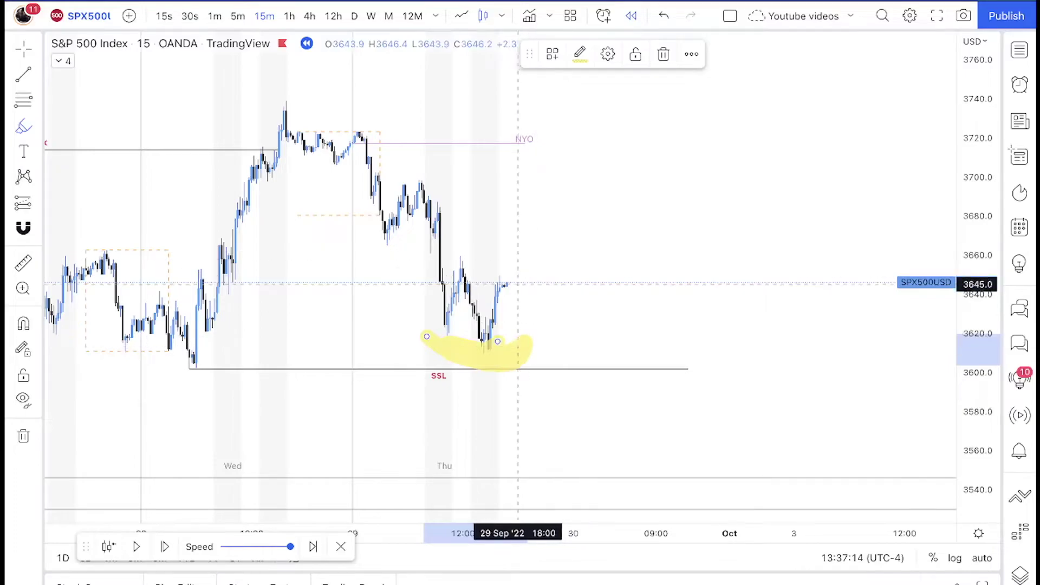
Sketch a rising zigzag path ahead of the current price, above the highlighted Thursday lows
click(39, 127)
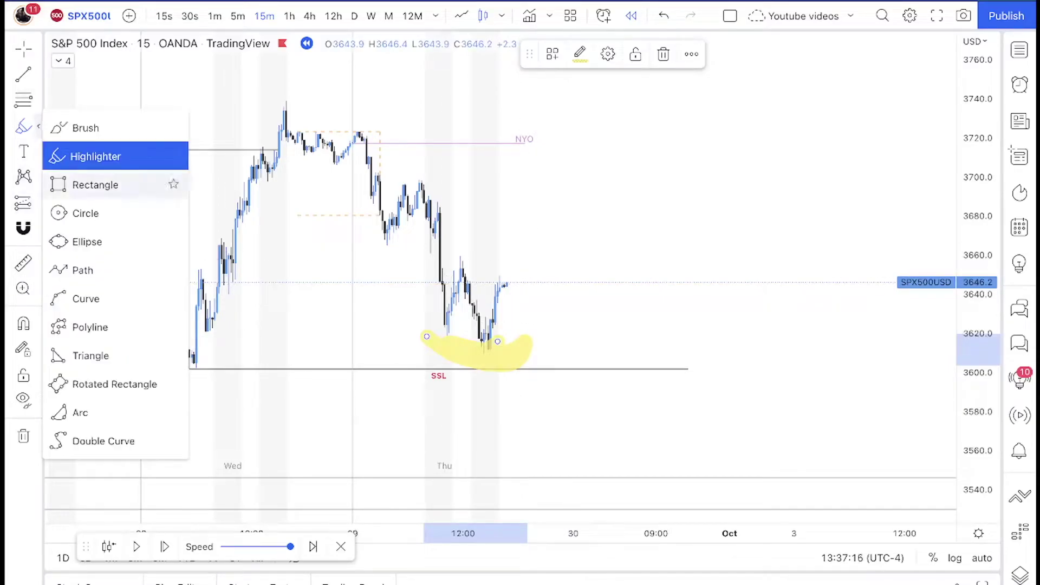
click(81, 270)
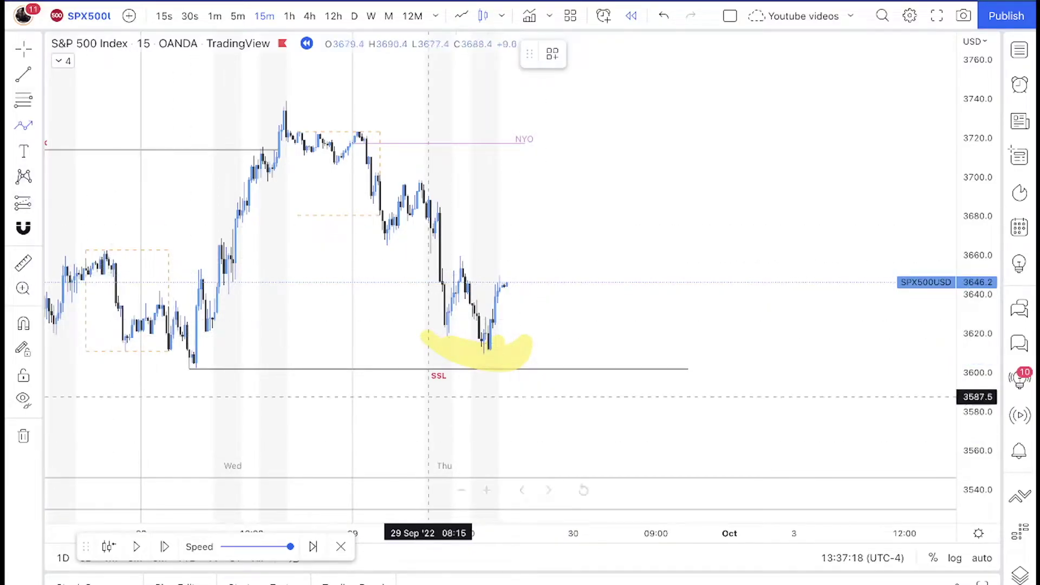
click(585, 280)
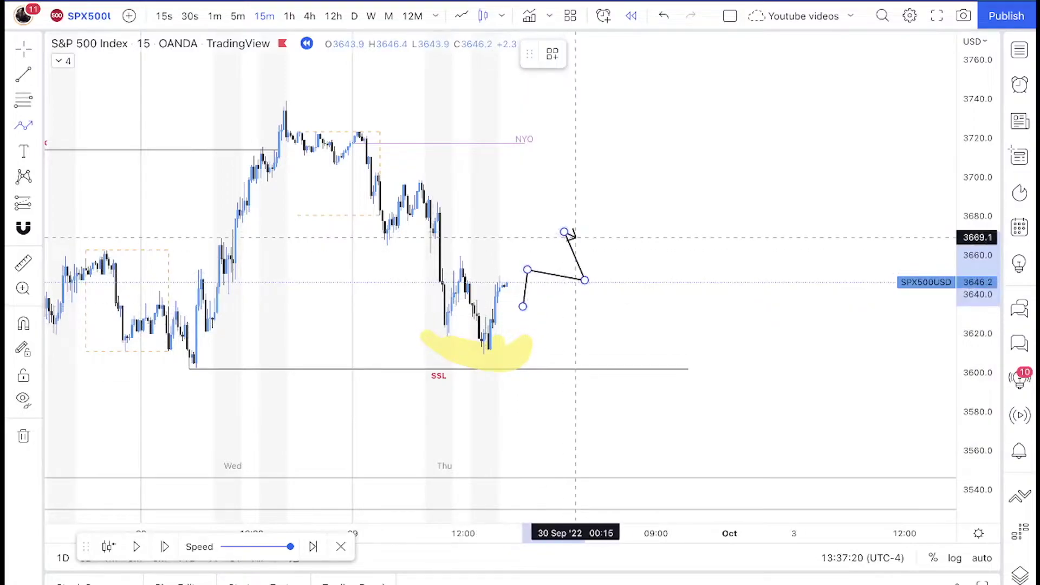
click(565, 232)
click(592, 234)
click(601, 209)
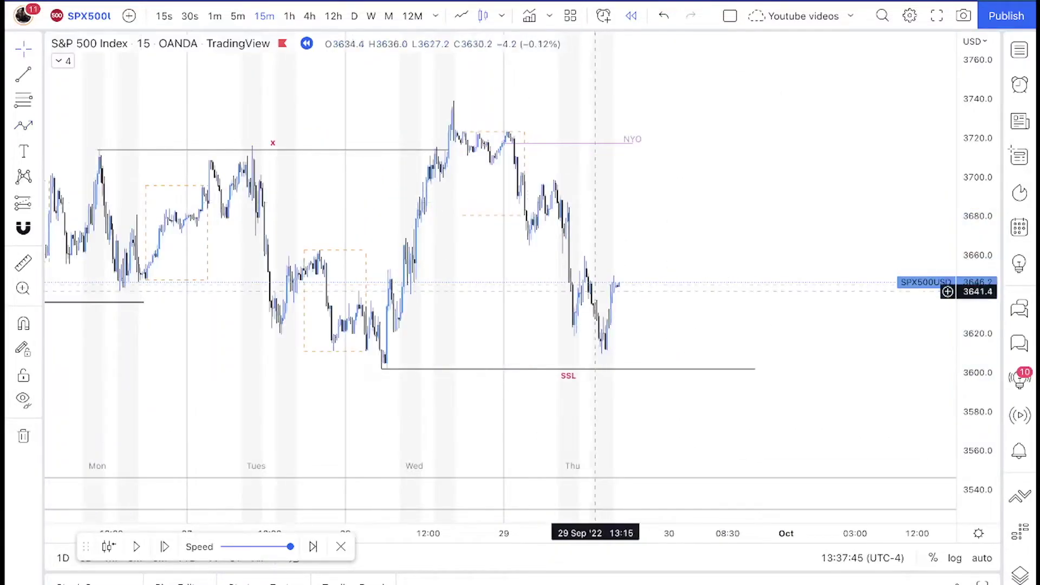
Review the week's price action above the new SSL line and play the bar replay forward into early Friday 30 Sep
scroll(569, 366, up, 1)
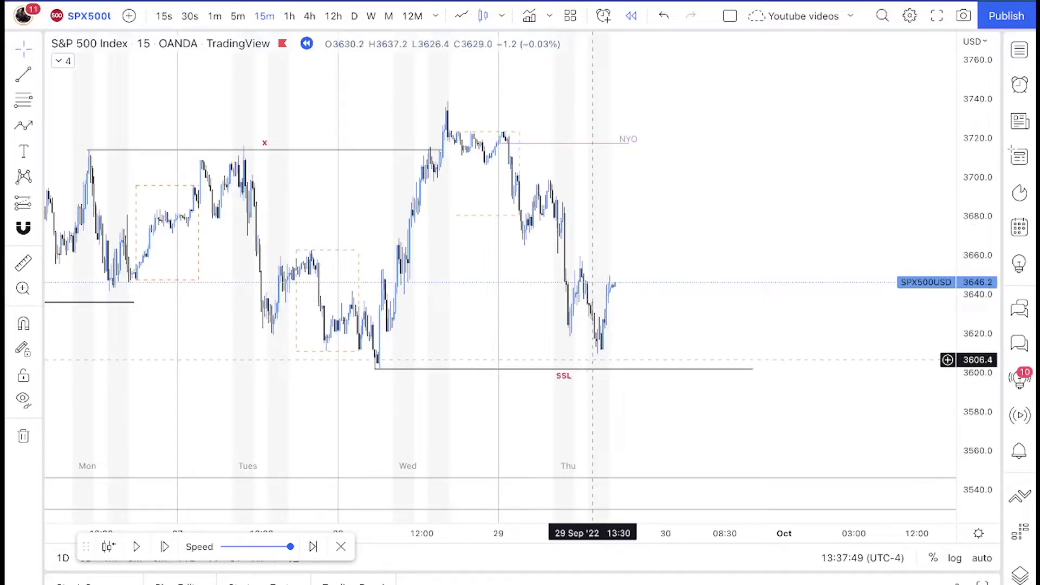
scroll(541, 304, right, 3)
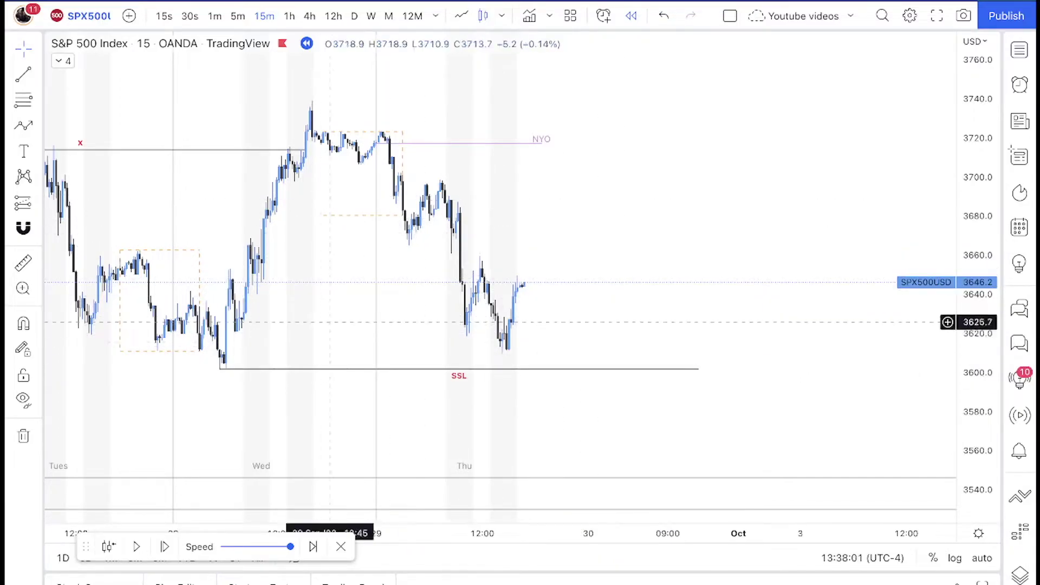
scroll(336, 304, down, 4)
scroll(572, 327, up, 4)
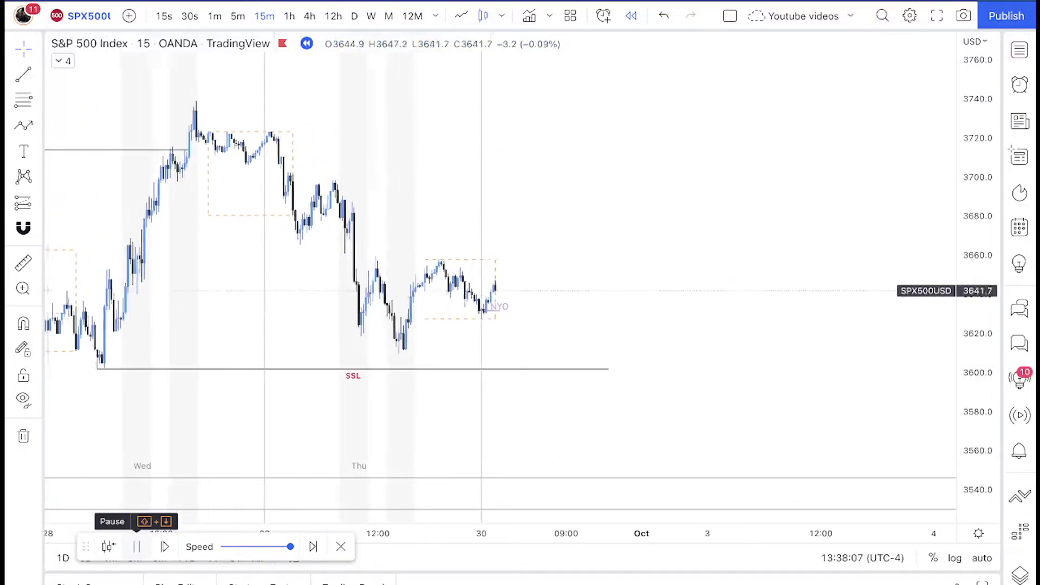
click(137, 547)
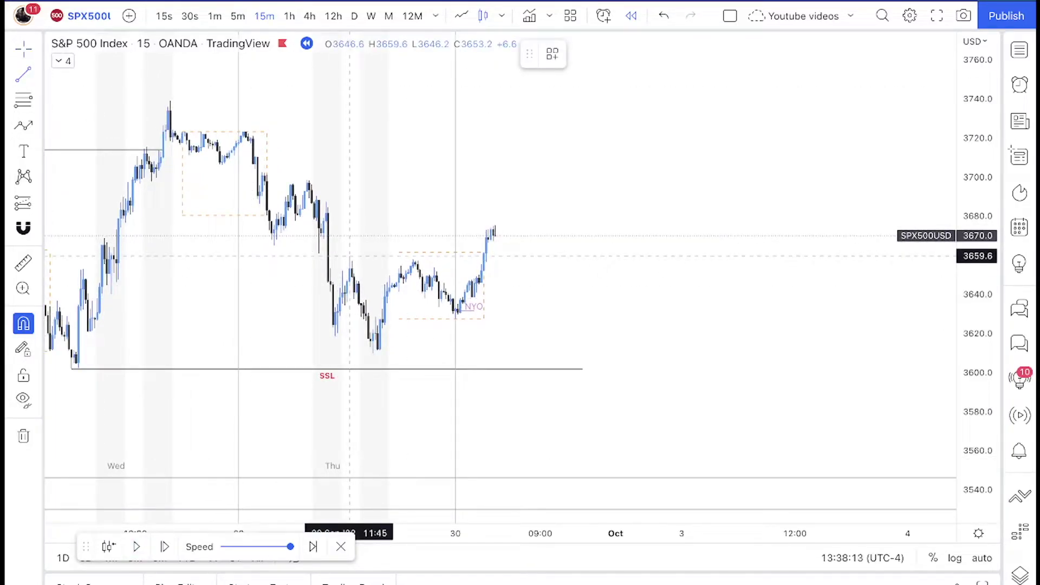
Draw a level trend line from the 29 Sep '22 11:45 high at 3659.6 to 30 Sep 01:30 and apply the BUYSIDE LIQUIDITY TAKEN template
click(350, 255)
click(469, 256)
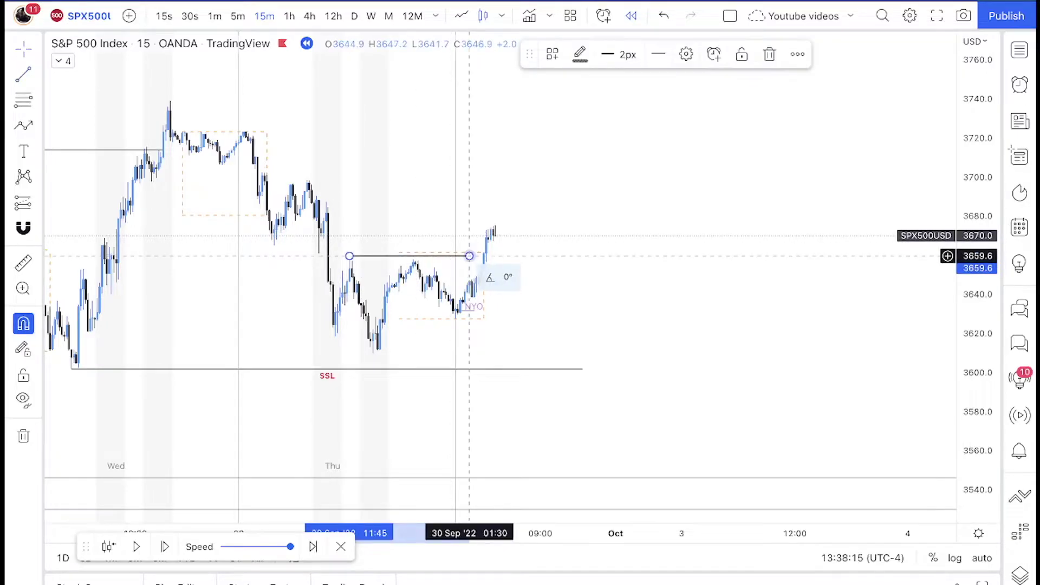
right_click(469, 256)
mouse_move(520, 271)
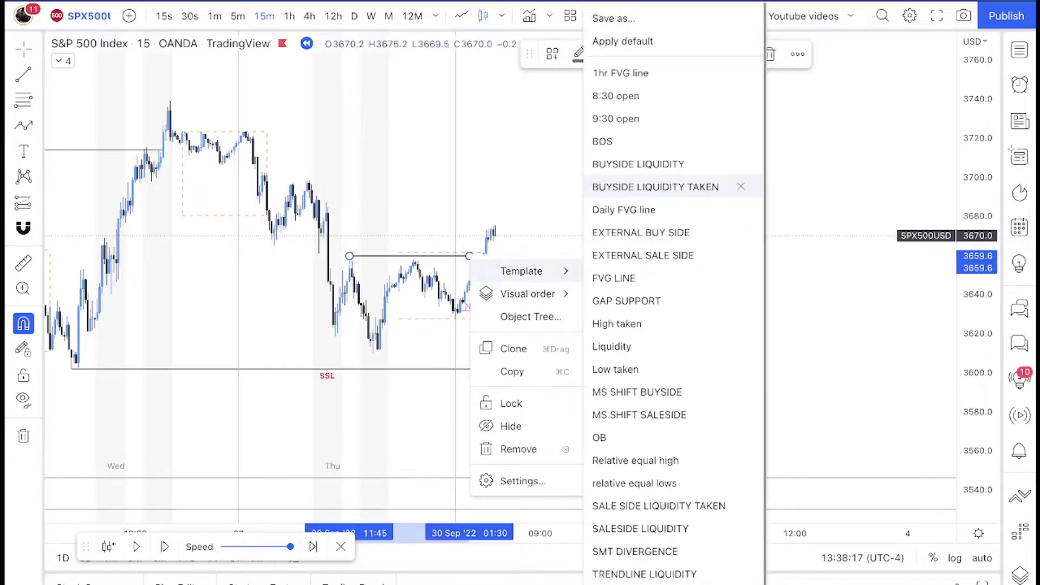
click(639, 186)
Play the bar replay forward to the Friday 30 Sep morning session and frame the Thursday and Friday candles
click(137, 547)
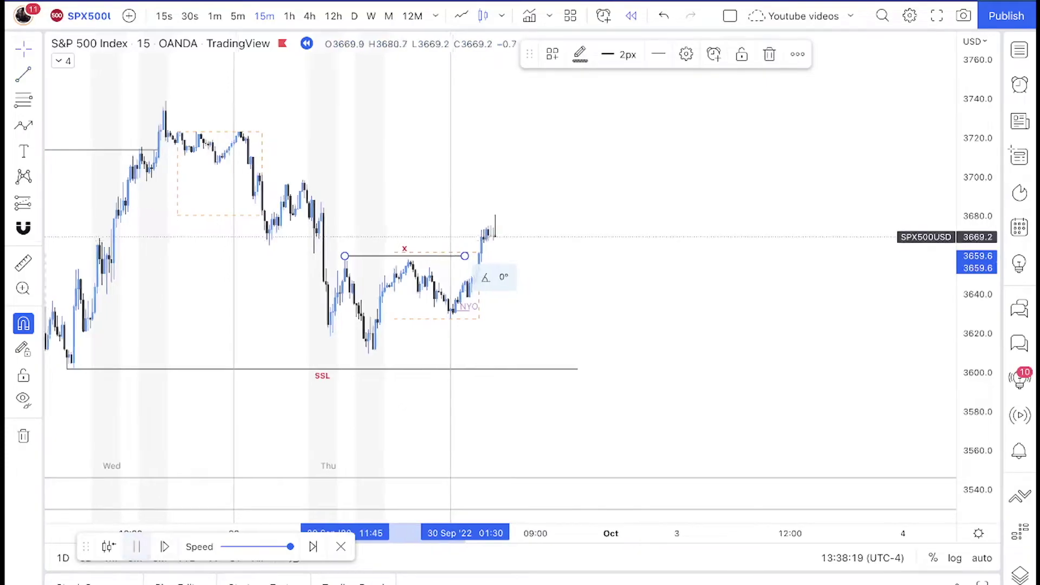
drag(540, 255, 633, 245)
scroll(657, 243, up, 2)
drag(580, 278, 650, 272)
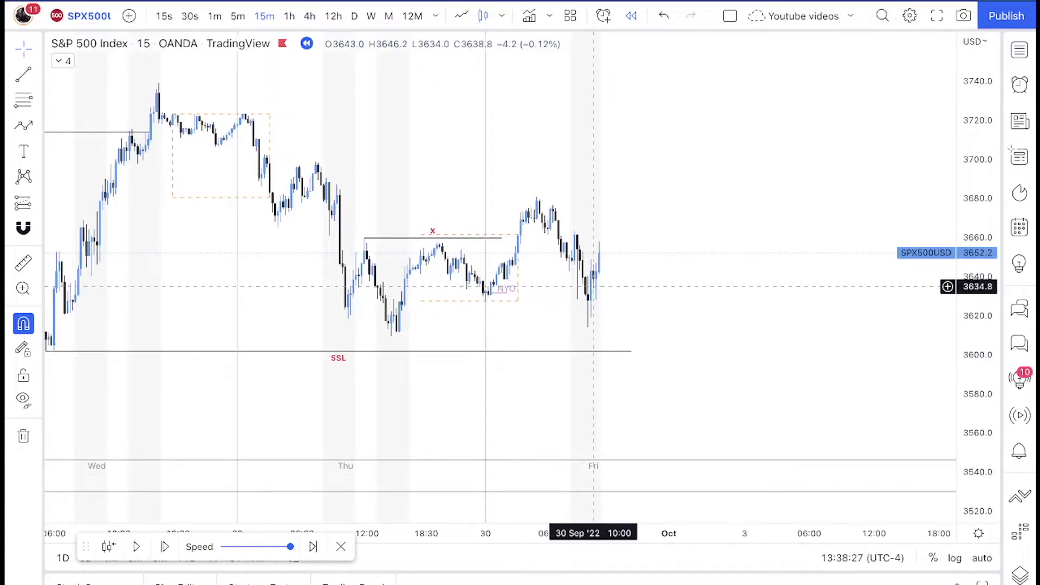
scroll(586, 303, up, 2)
drag(601, 290, 737, 299)
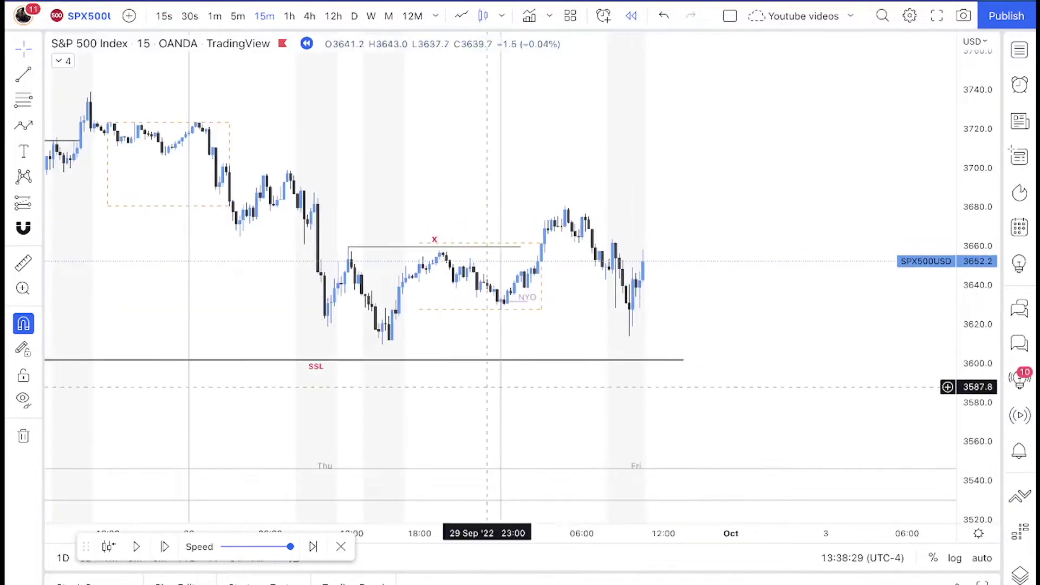
Draw a level trend line from the Thursday 29 Sep afternoon low at 3609.6 to 30 Sep 15:45 and apply the SALESIDE LIQUIDITY template
drag(977, 428, 978, 287)
scroll(750, 316, up, 3)
drag(750, 315, 737, 269)
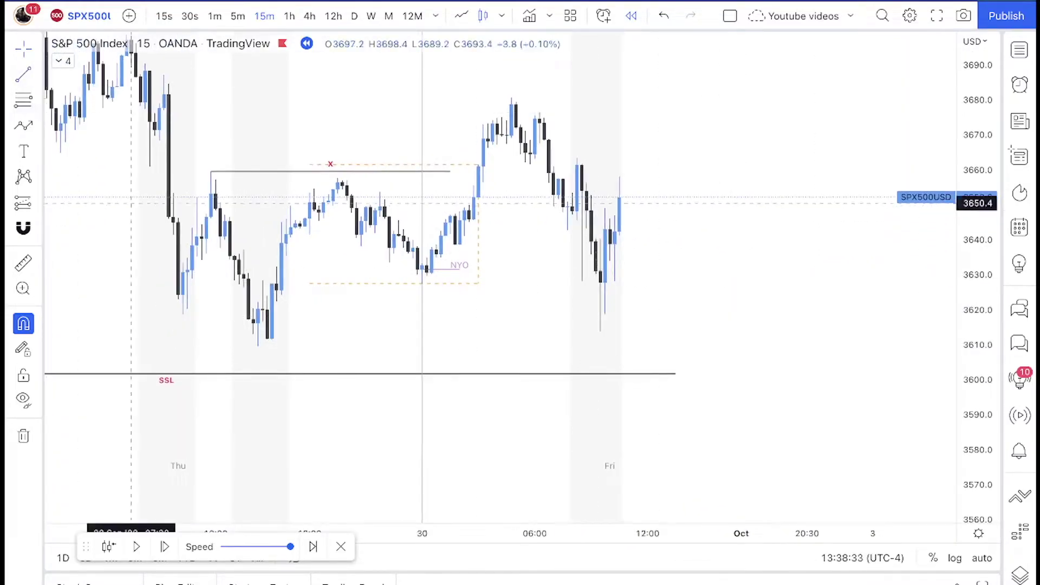
click(258, 346)
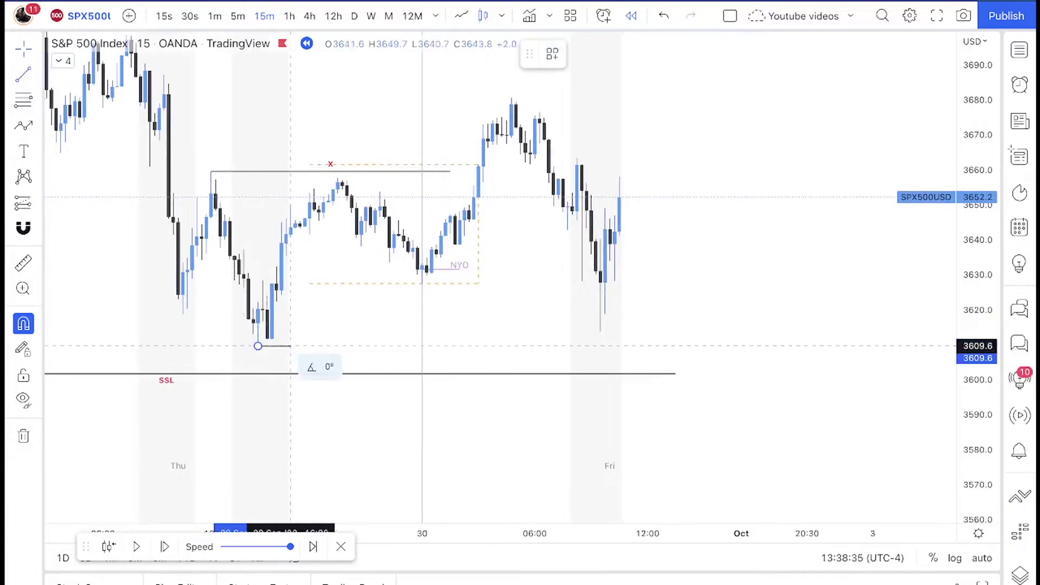
click(717, 346)
right_click(718, 346)
mouse_move(768, 364)
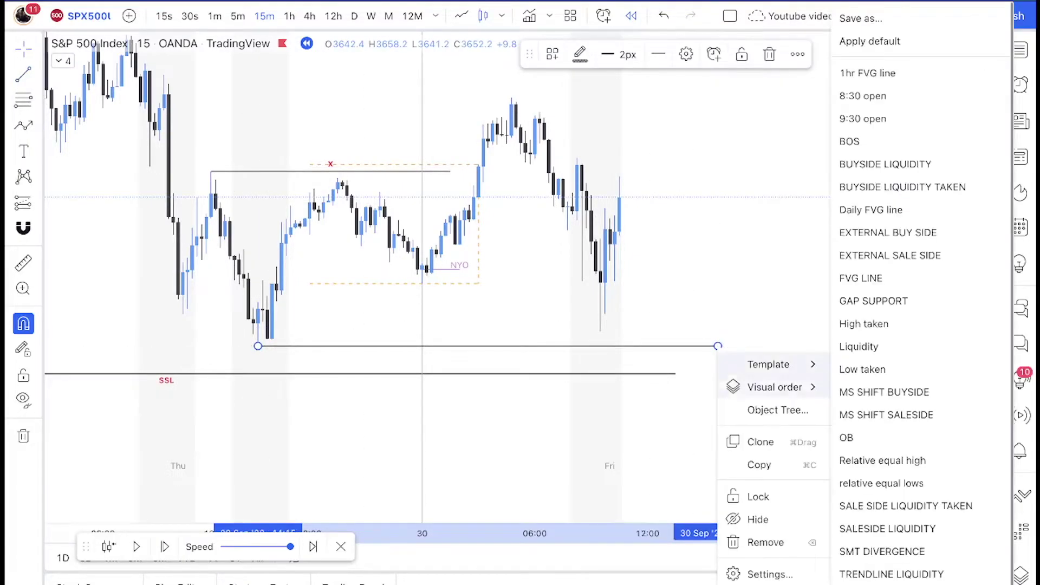
click(888, 529)
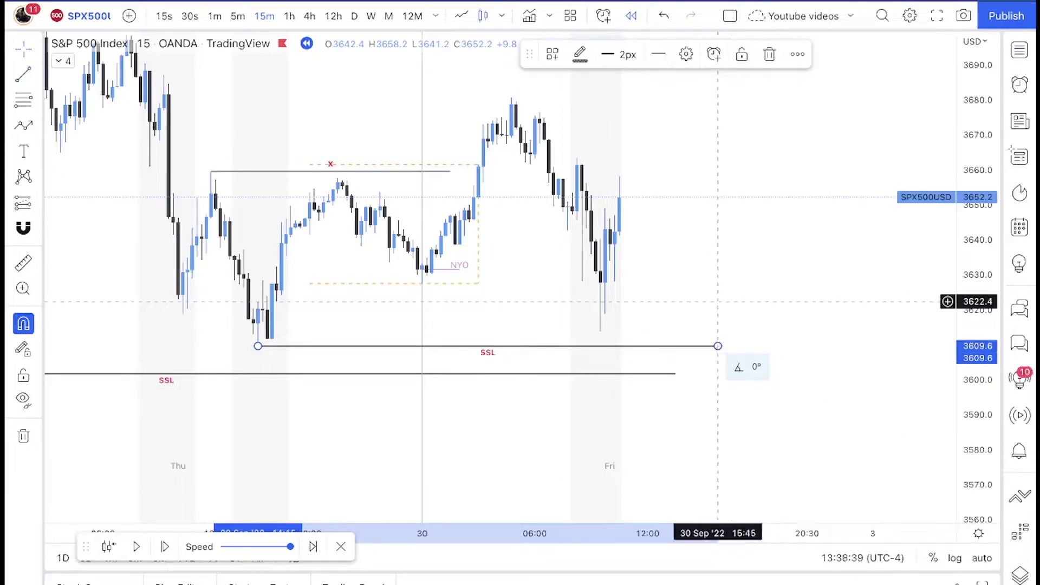
Advance the bar replay to about midday on Friday 30 Sep and switch the chart to the 5-minute timeframe
drag(717, 301, 743, 272)
scroll(728, 272, up, 2)
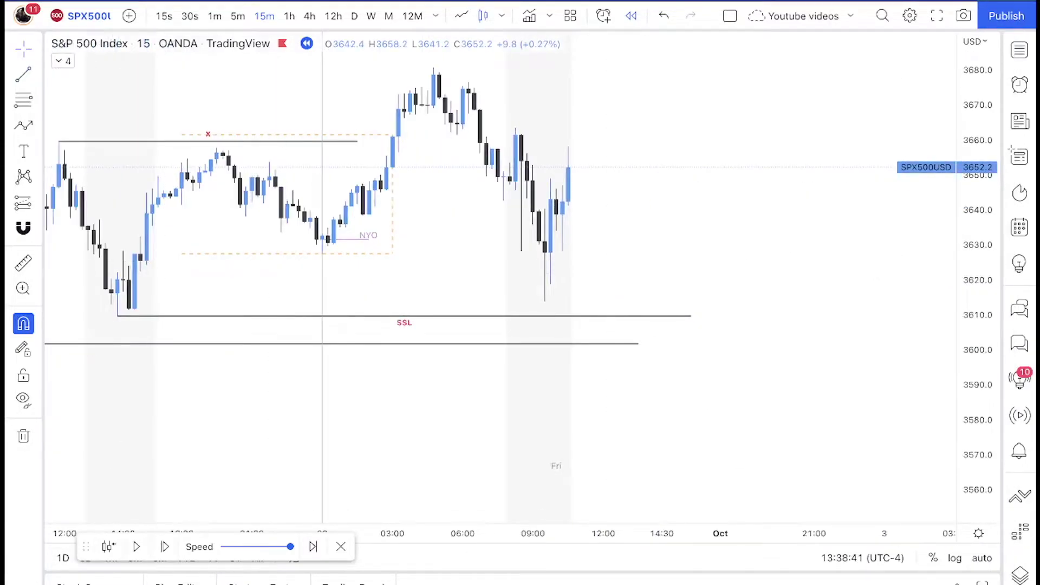
click(137, 547)
click(137, 546)
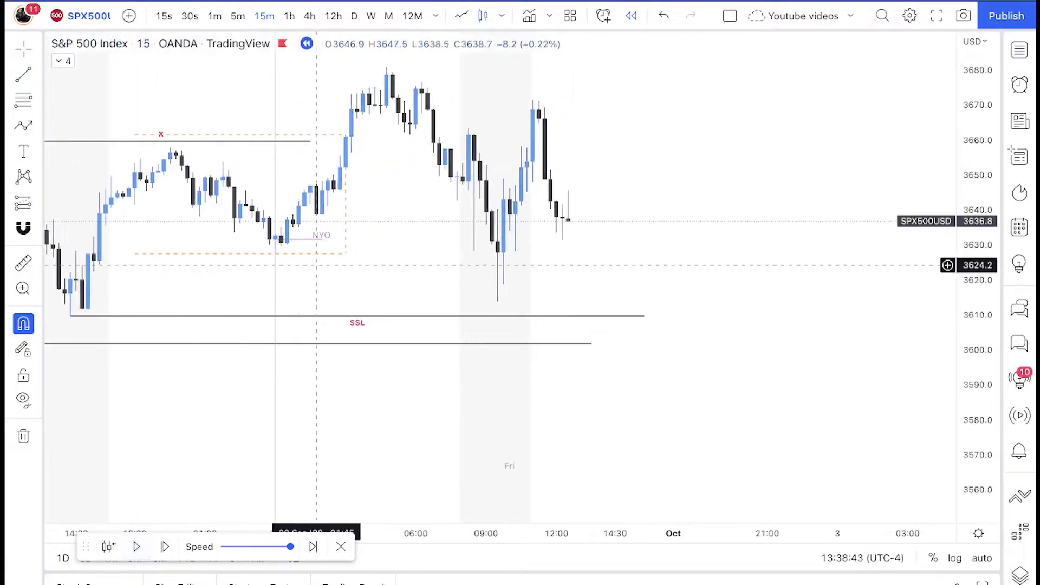
click(238, 15)
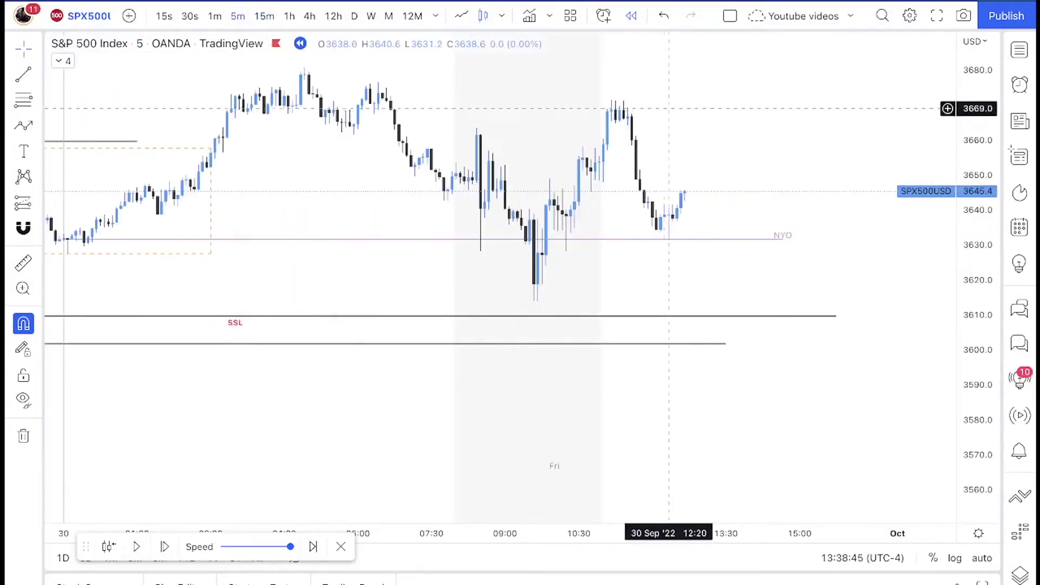
Draw a rectangle over the gap around 3670 from 30 Sep '22 06:35 to about 12:45 and apply the 5M FVG template
scroll(762, 248, down, 2)
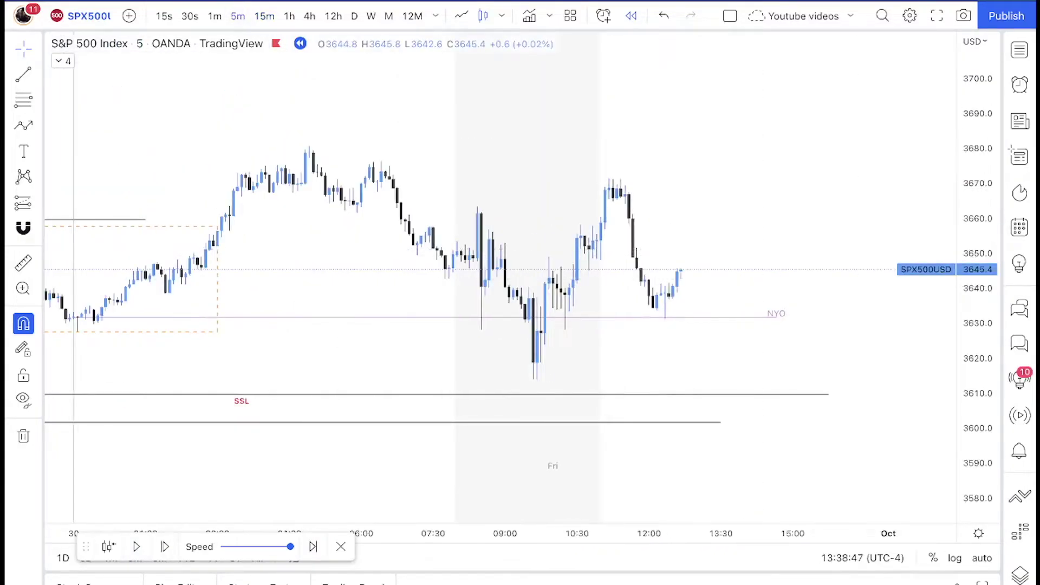
click(38, 125)
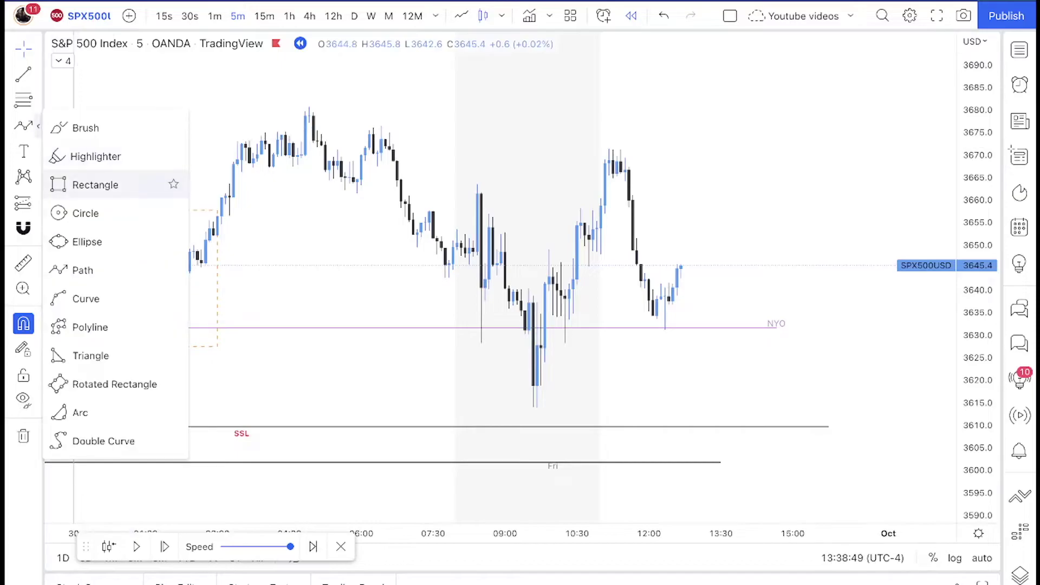
click(93, 184)
click(395, 153)
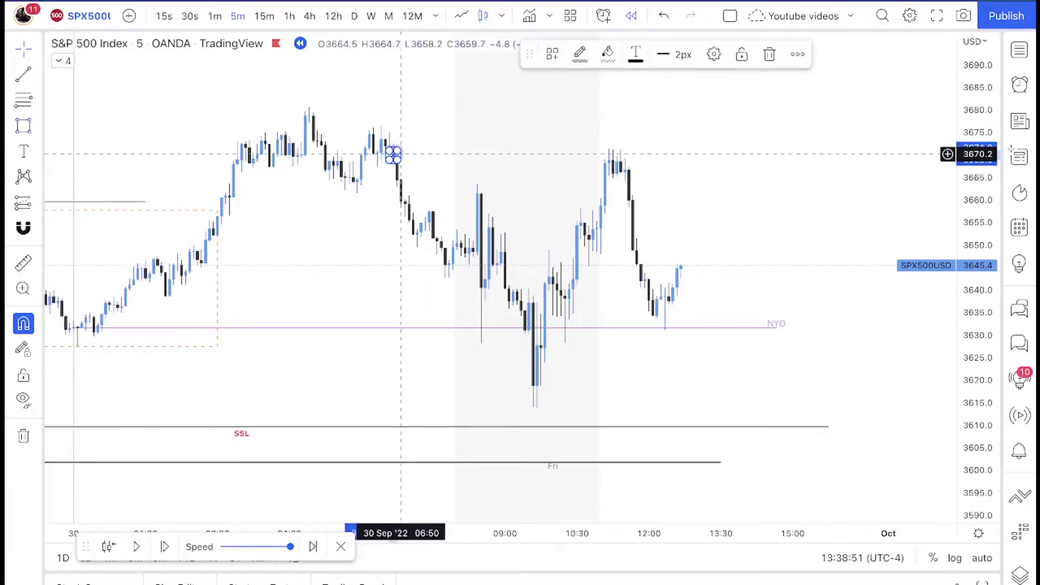
click(685, 158)
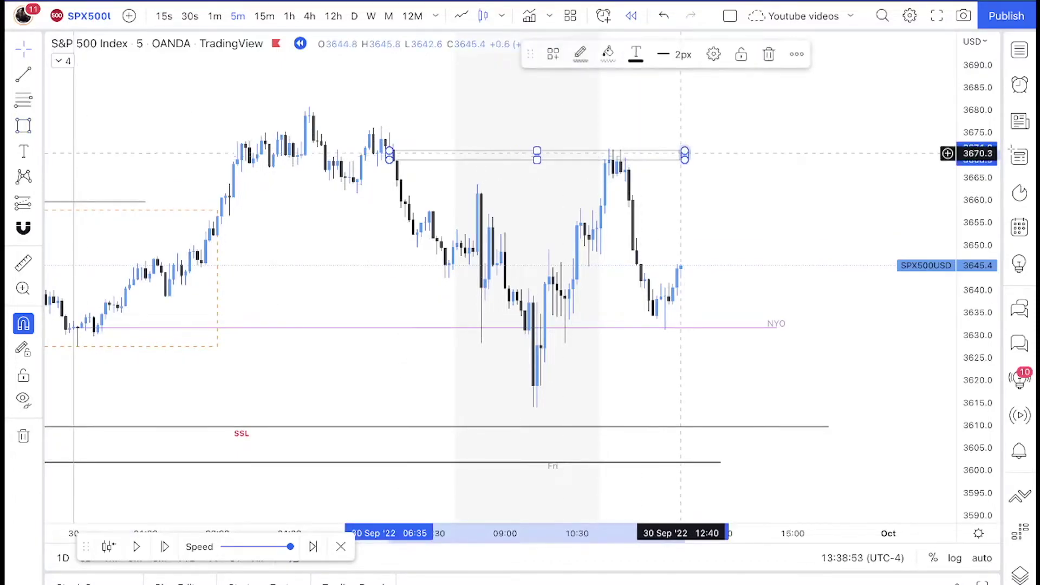
right_click(683, 160)
mouse_move(732, 169)
click(838, 255)
Draw a rectangle over the gap from 3645.8 to 3648.8, spanning 30 Sep '22 11:40 to 14:05, and apply the 5M FVG template
drag(741, 237, 659, 206)
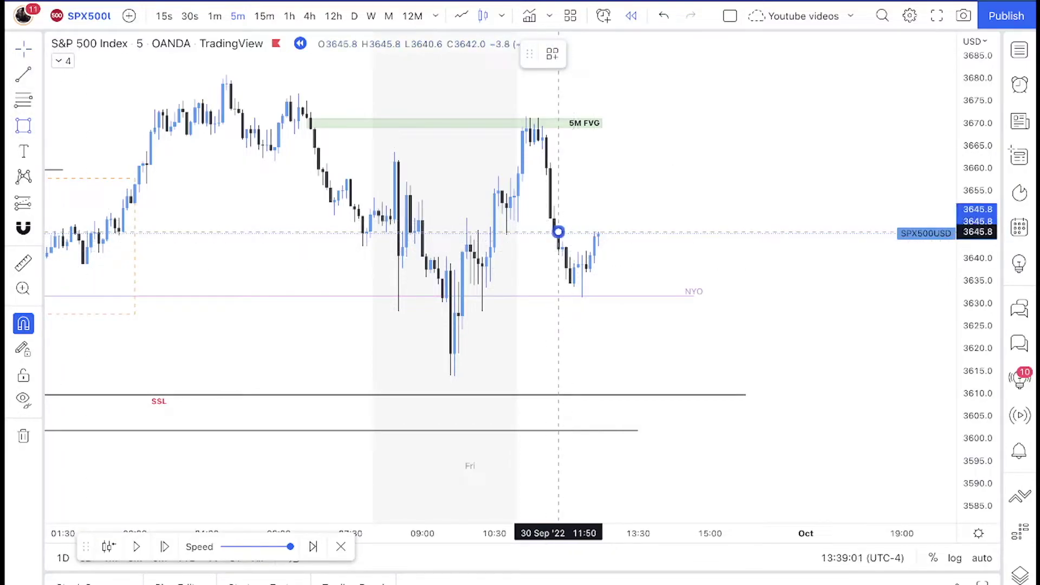
drag(563, 223, 666, 232)
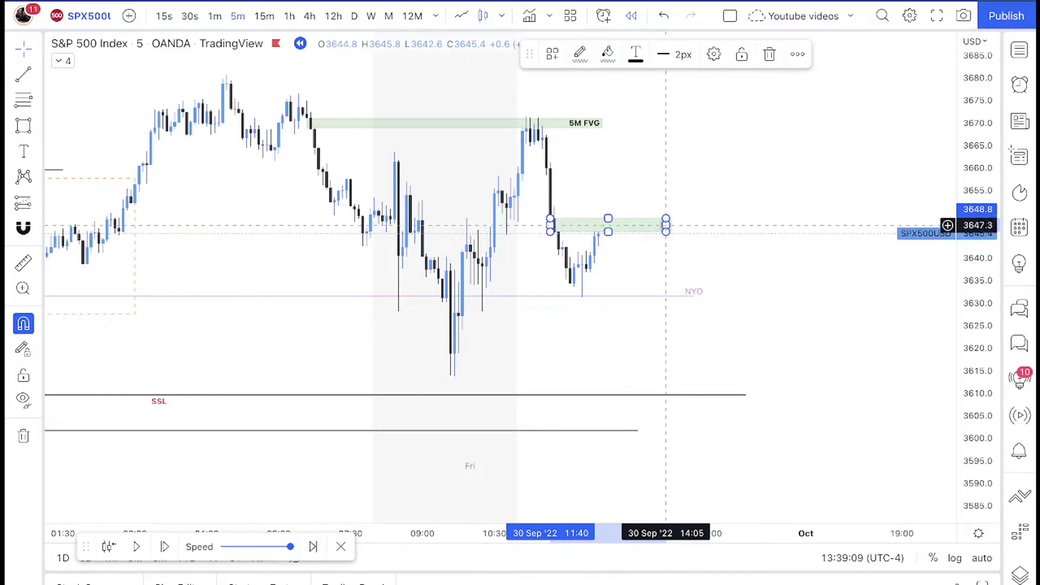
right_click(666, 227)
click(817, 255)
Place a short position at 3646.1 on 30 Sep '22 12:45, with the stop at 3650.7 and the target at 3601.4
drag(669, 184, 697, 179)
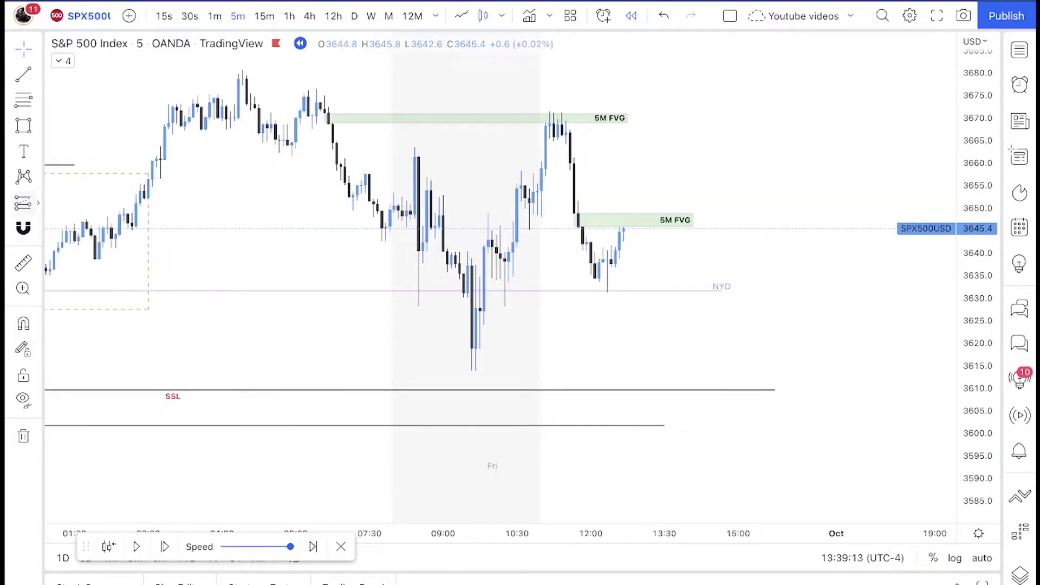
click(37, 203)
click(97, 232)
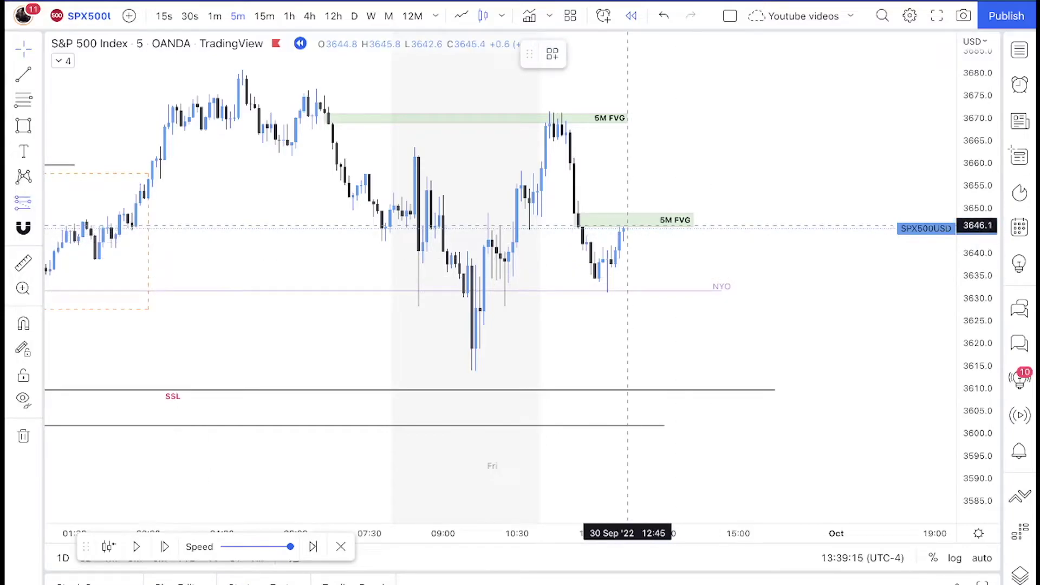
click(627, 226)
drag(628, 165, 628, 200)
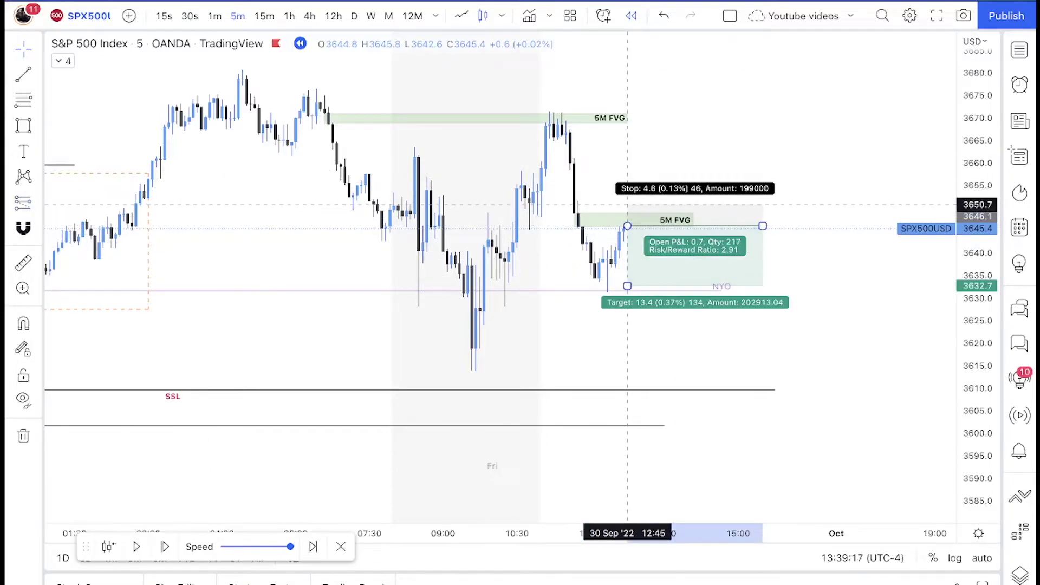
drag(627, 287, 627, 427)
scroll(493, 356, down, 4)
scroll(493, 356, up, 5)
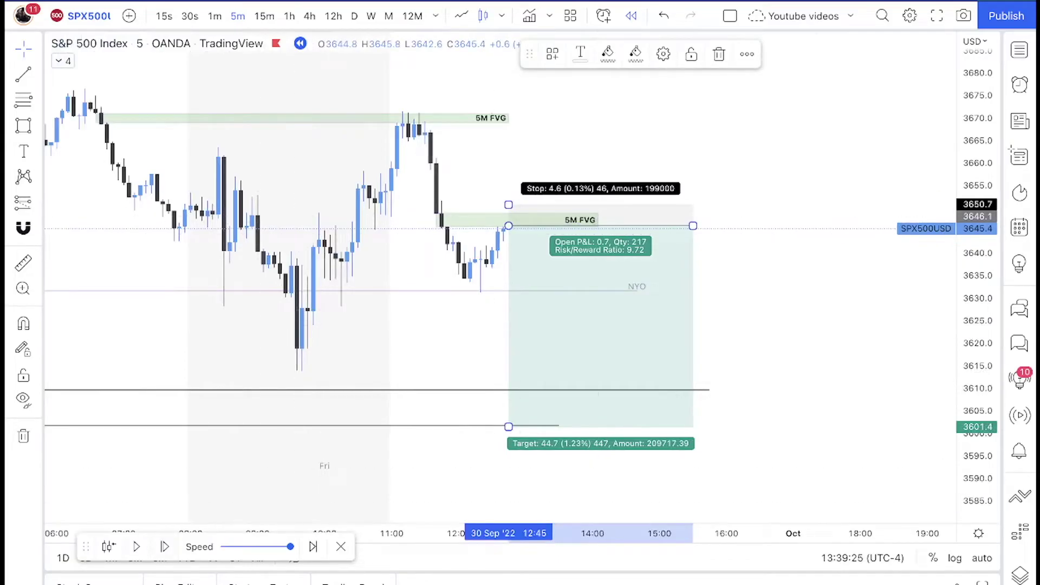
Play the bar replay forward to about 15:45 on Friday 30 Sep to follow the short position
click(136, 546)
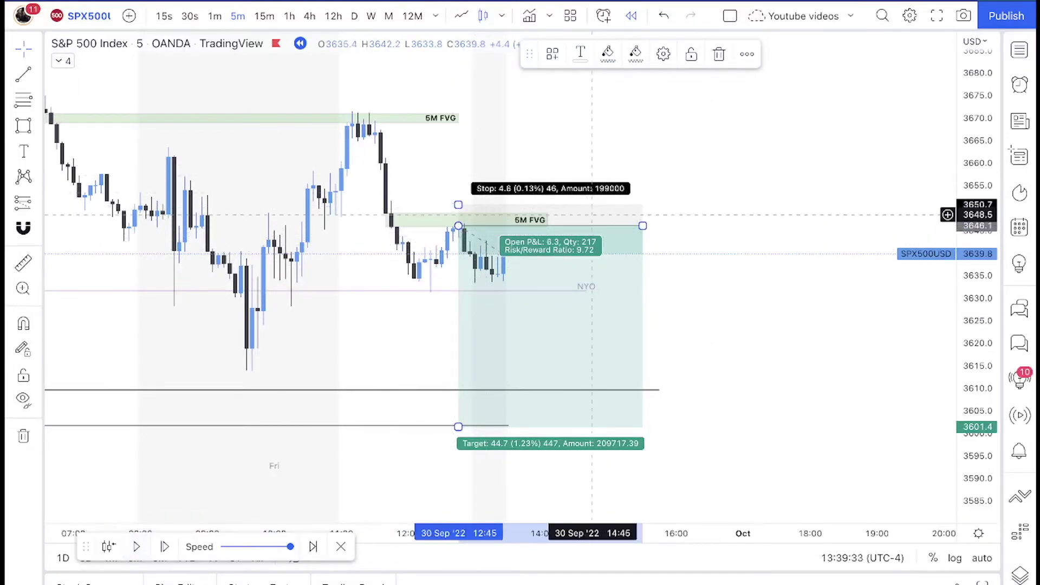
click(324, 374)
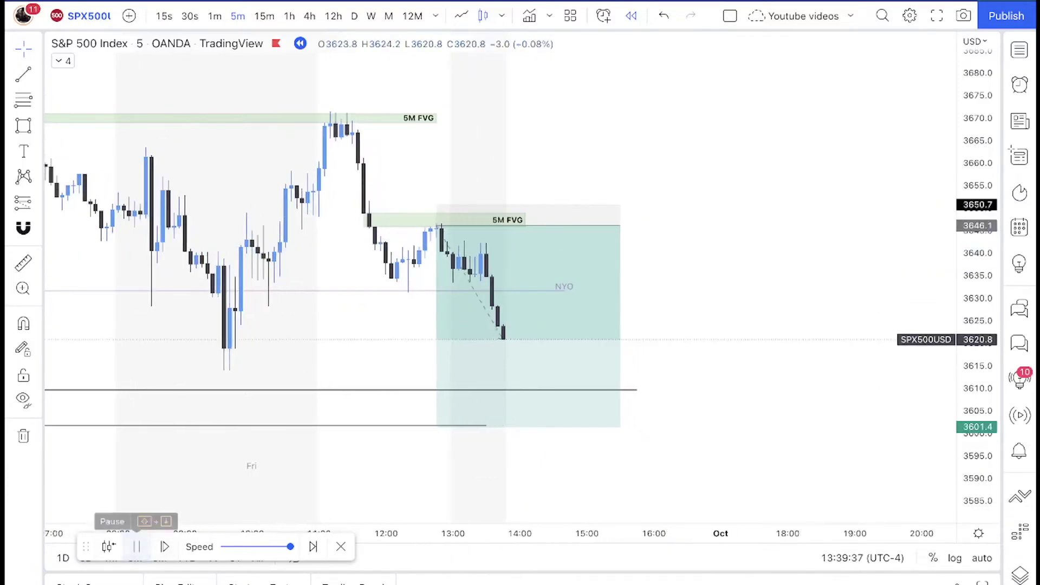
click(137, 547)
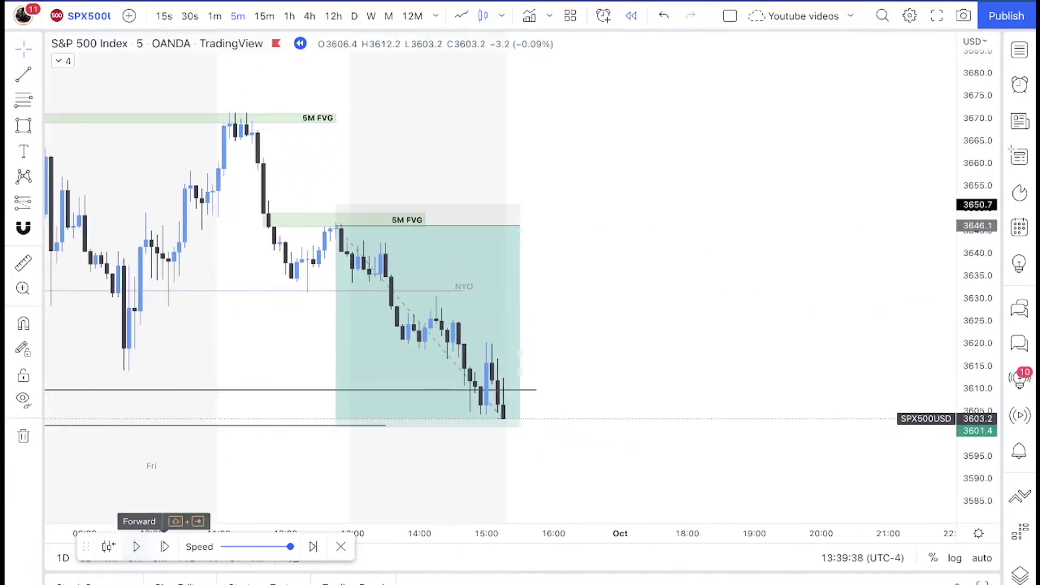
click(375, 385)
key(Escape)
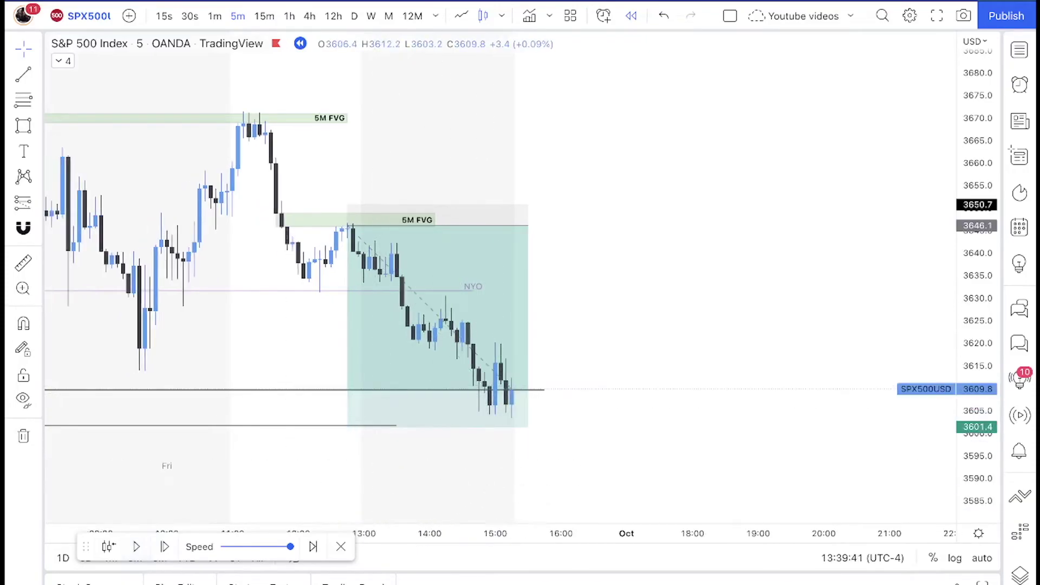
click(137, 546)
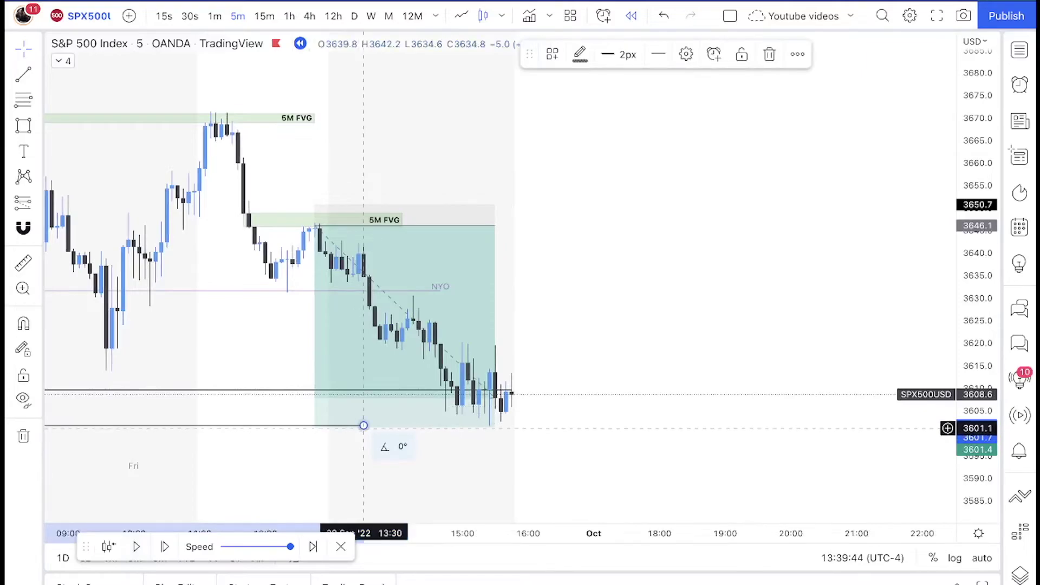
Extend the lower liquidity line at 3601.7 to 2 Oct '22 17:45 and play the replay until price falls below it
drag(363, 425, 643, 425)
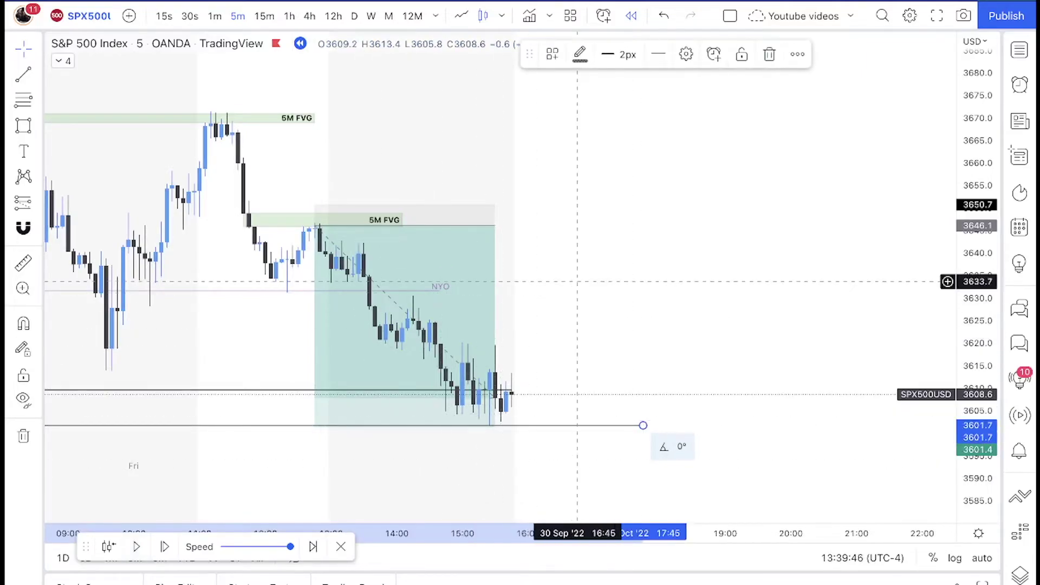
scroll(578, 284, down, 3)
click(136, 547)
click(136, 546)
drag(672, 290, 671, 238)
scroll(666, 273, down, 3)
scroll(666, 222, up, 1)
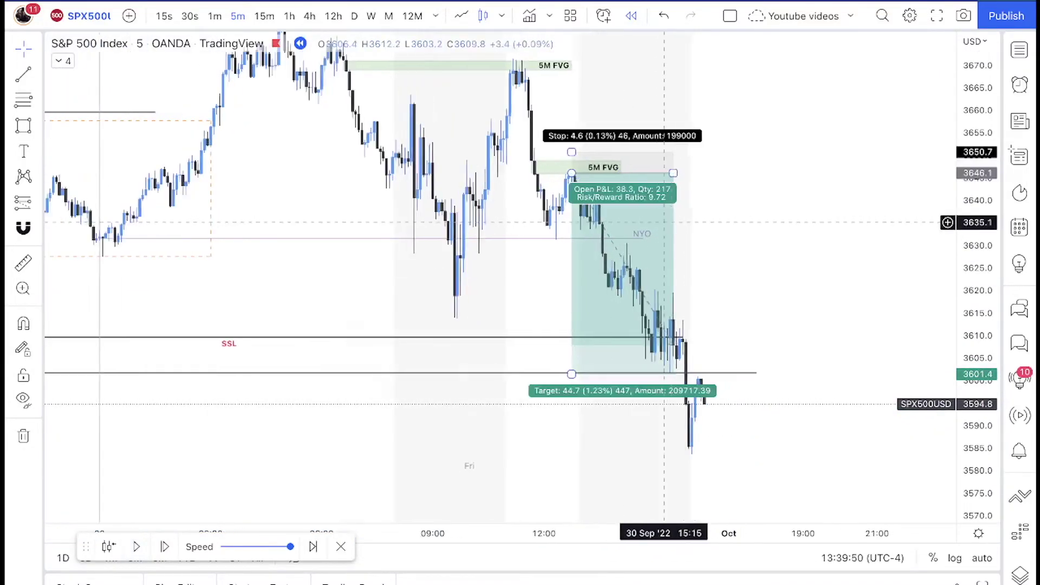
Move the short position's entry to 3640.0 and its stop to 3649.3, starting at 30 Sep '22 12:45
drag(533, 174, 537, 201)
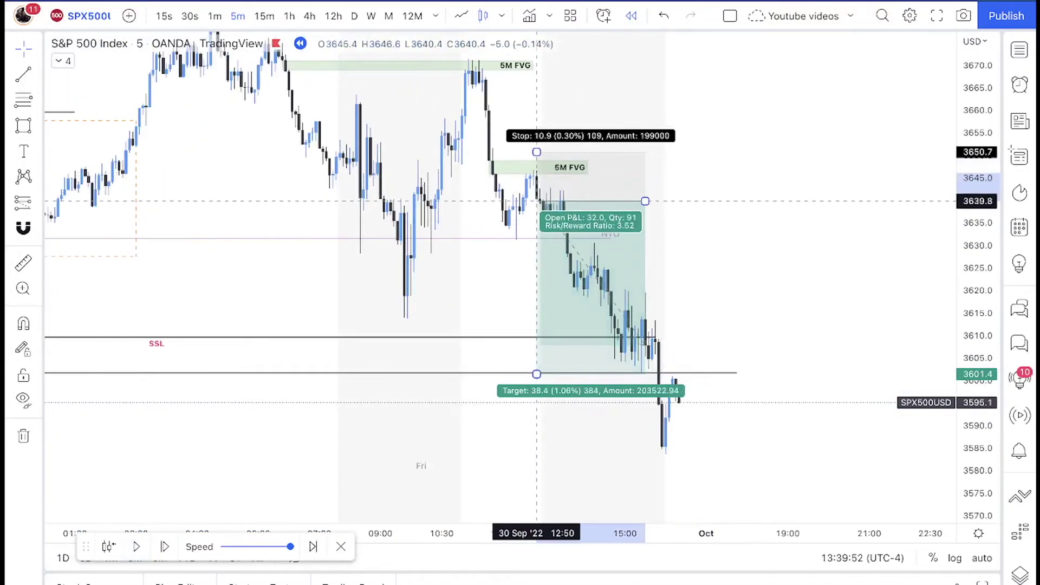
drag(536, 153, 533, 158)
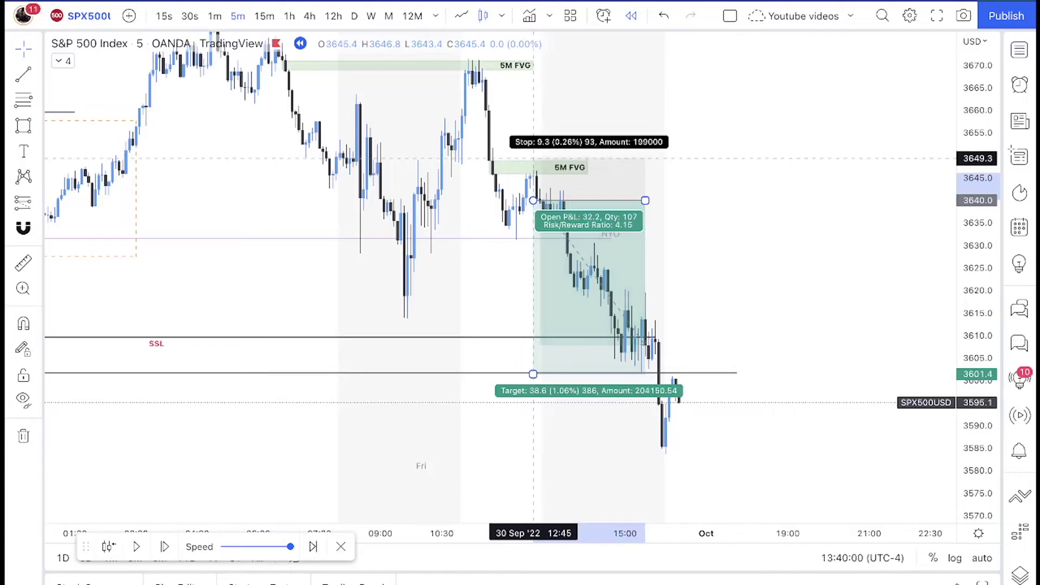
click(753, 262)
Examine the short trade against the Thursday and Friday swings and the two sell-side liquidity lines
drag(741, 262, 710, 251)
drag(740, 196, 810, 291)
scroll(810, 290, down, 4)
drag(797, 331, 662, 238)
drag(778, 372, 791, 255)
scroll(792, 252, down, 4)
drag(899, 93, 977, 308)
drag(926, 288, 799, 274)
scroll(801, 270, down, 4)
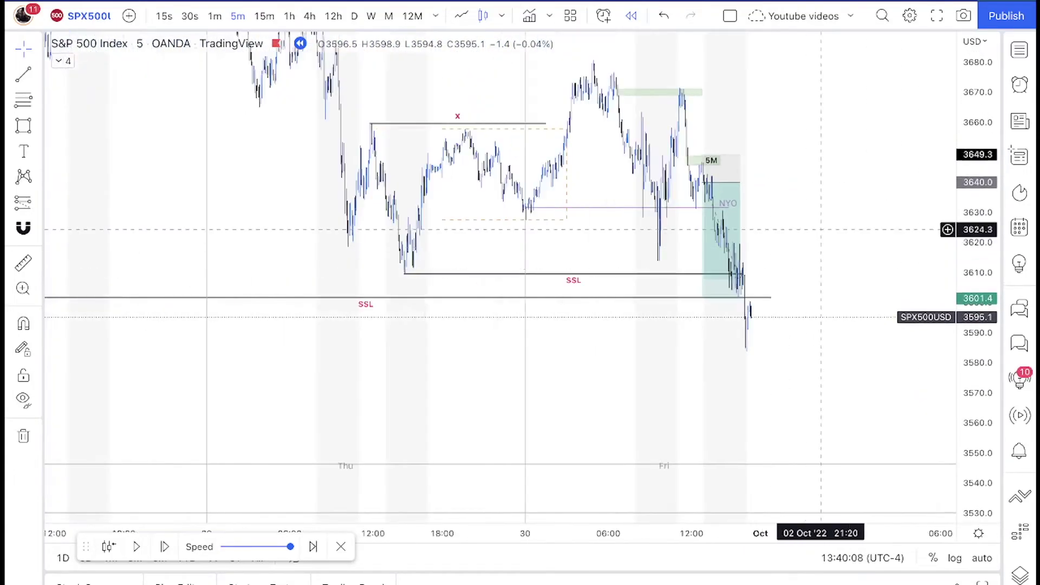
scroll(796, 238, up, 2)
drag(784, 230, 675, 314)
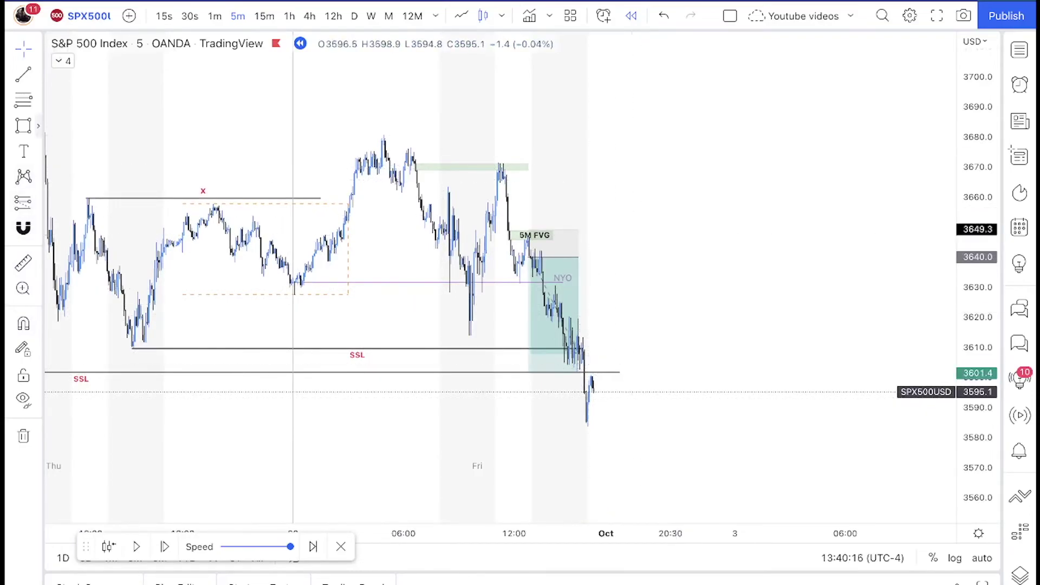
Draw a projected price path from about 3598 after the last candle, stepping up to about 3682 and dropping to about 3538
click(38, 125)
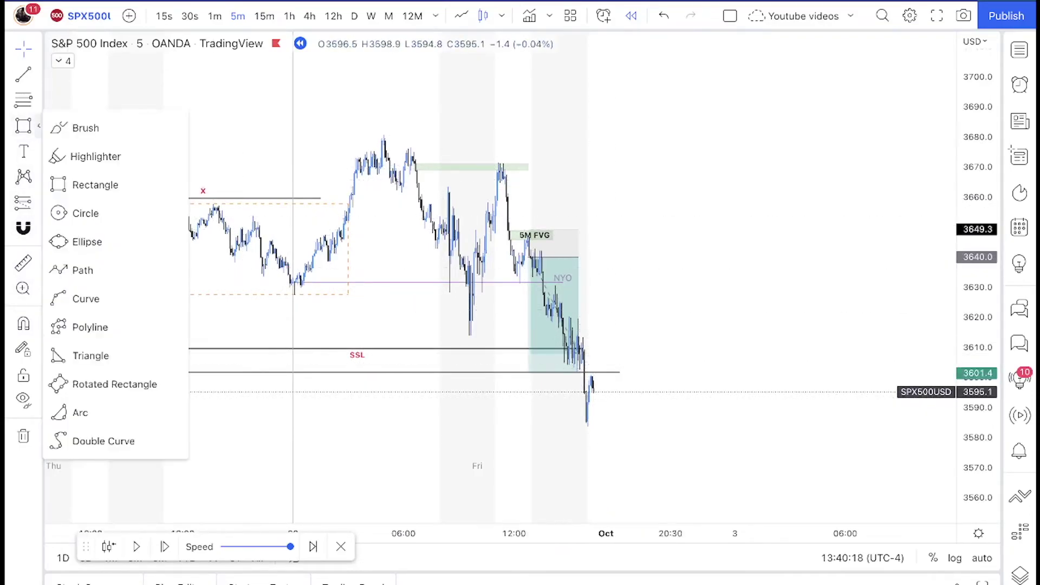
click(70, 269)
click(628, 383)
click(644, 289)
click(684, 288)
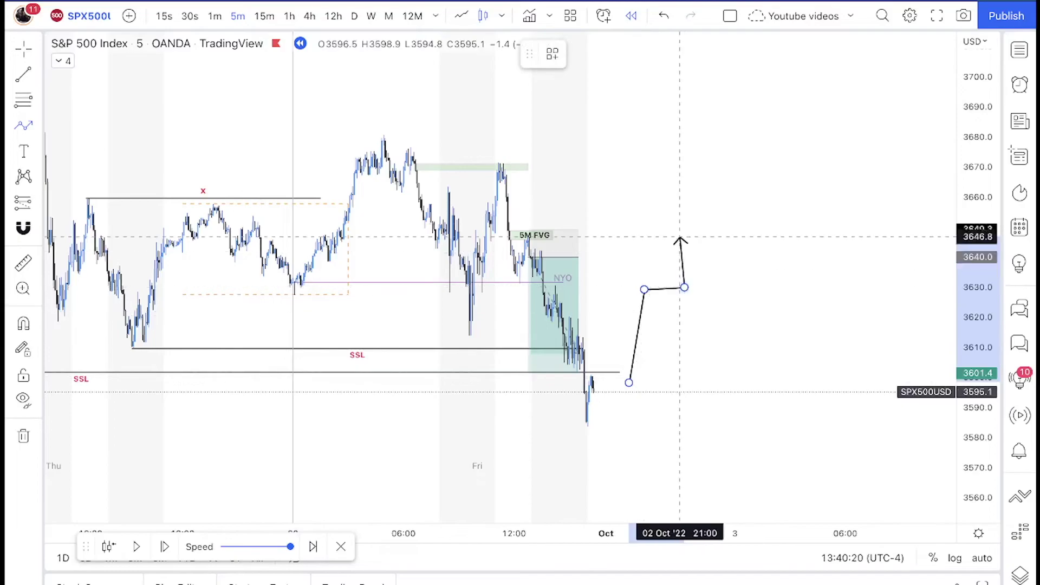
click(780, 180)
click(804, 169)
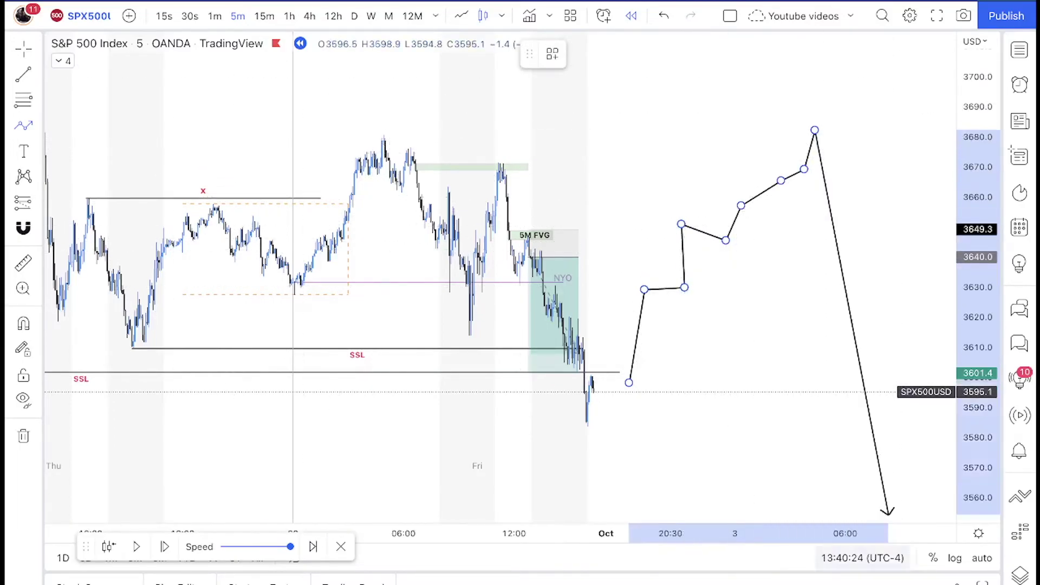
double_click(849, 497)
drag(849, 497, 683, 262)
drag(622, 251, 645, 311)
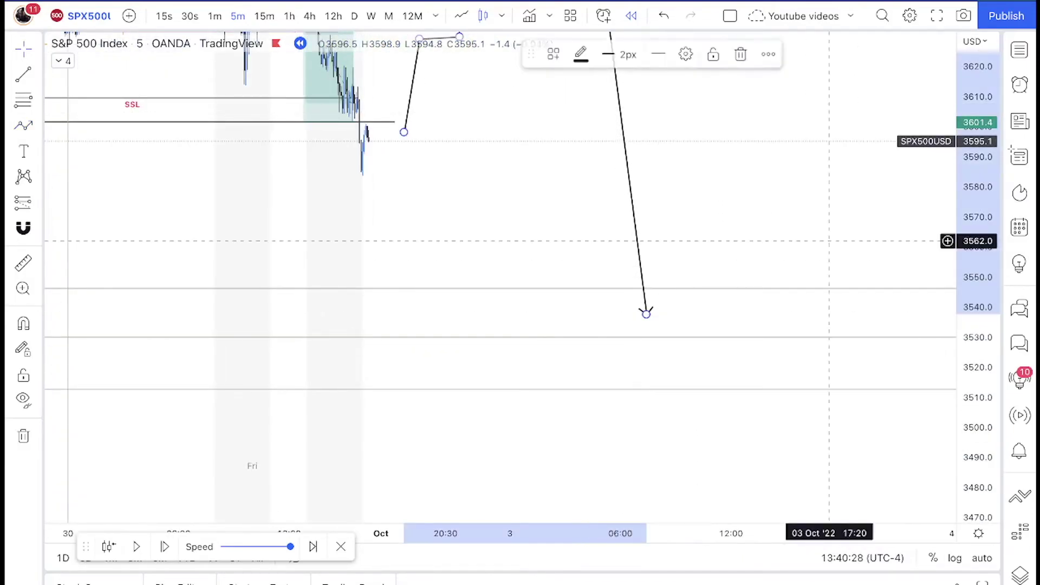
Switch the chart to the weekly timeframe and examine the projected path's end against the weekly imbalance boxes
drag(824, 297, 687, 360)
scroll(622, 297, down, 10)
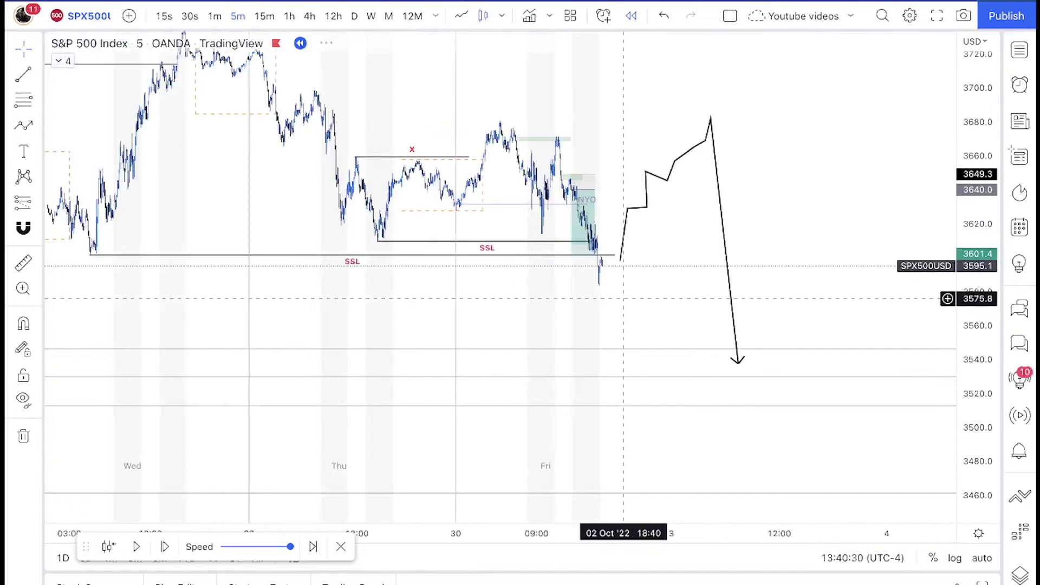
click(371, 16)
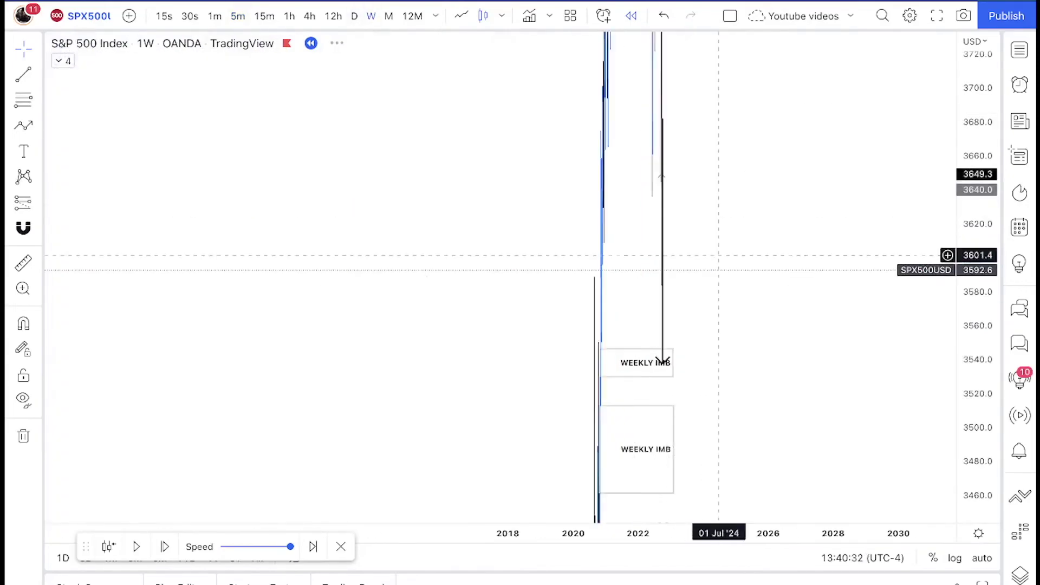
drag(973, 106, 961, 506)
drag(532, 352, 788, 368)
scroll(758, 356, up, 7)
scroll(441, 332, up, 3)
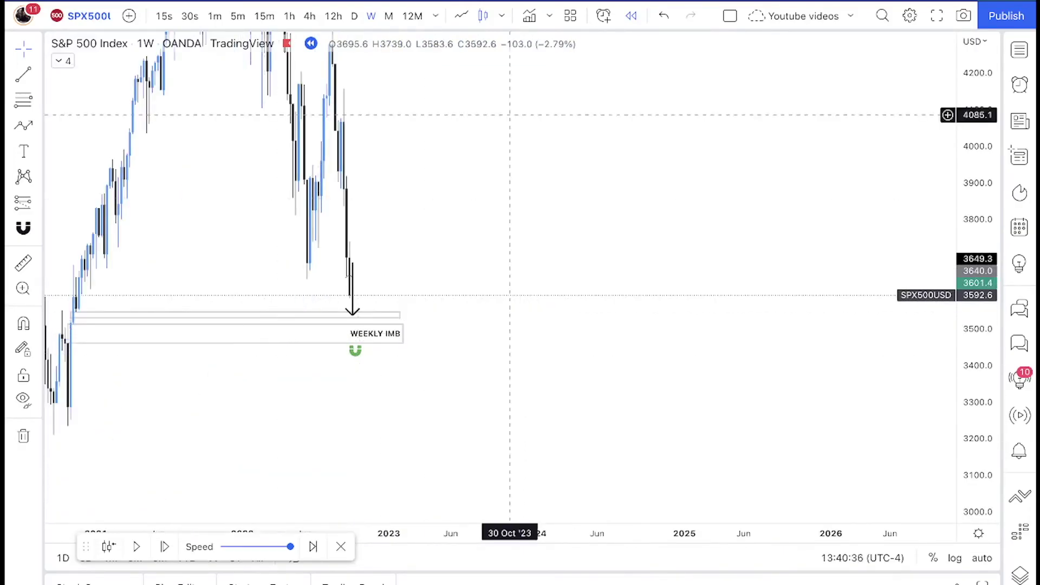